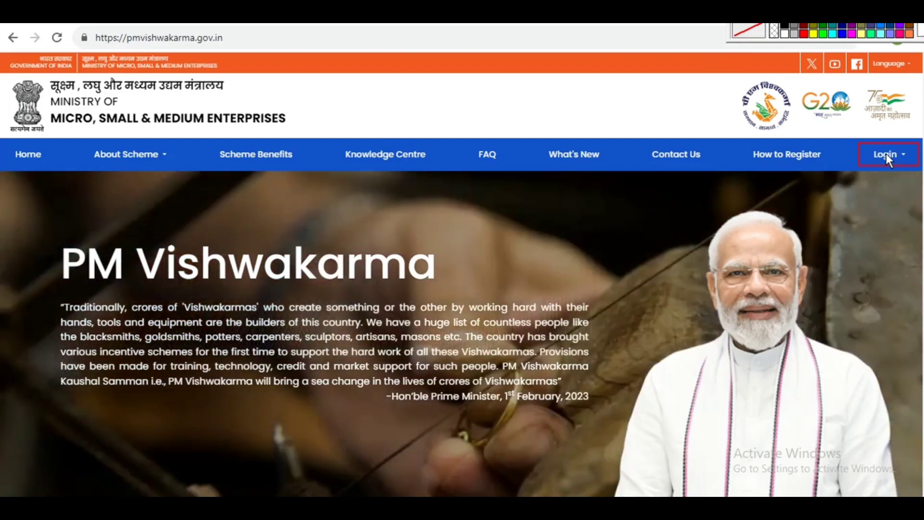
# Step: Open the Applicant/Beneficiary login page of the PM Vishwakarma portal
pyautogui.click(889, 155)
pyautogui.moveTo(825, 191); pyautogui.dragTo(908, 281)
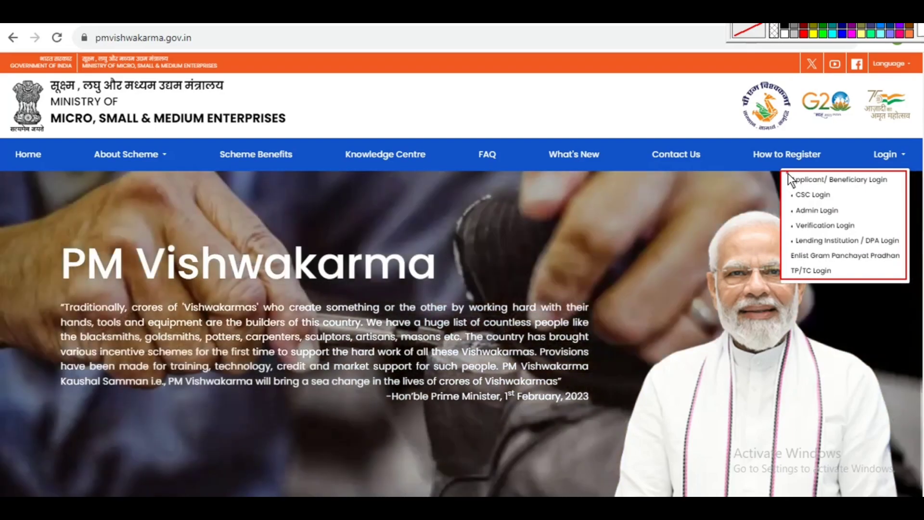
pyautogui.moveTo(789, 174); pyautogui.dragTo(894, 189)
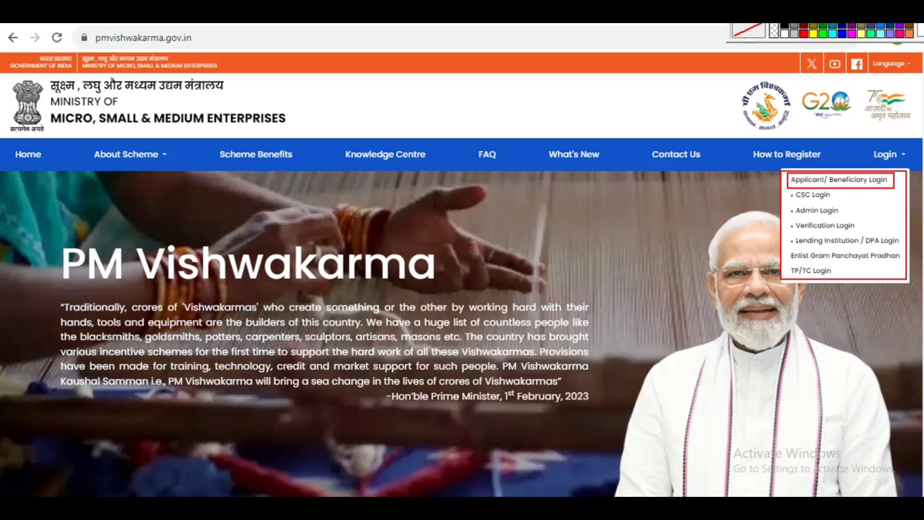
pyautogui.click(839, 178)
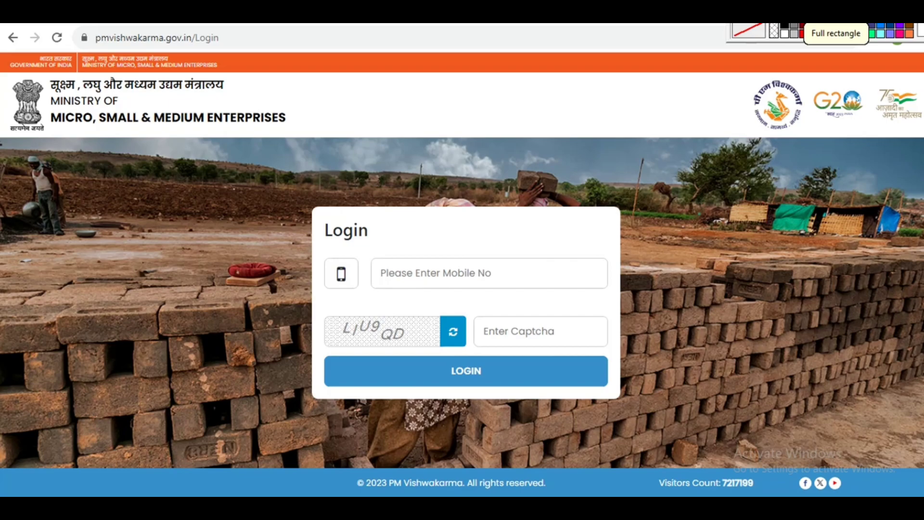
# Step: Enter the registered mobile number and the captcha text, and submit the login form
pyautogui.click(431, 271)
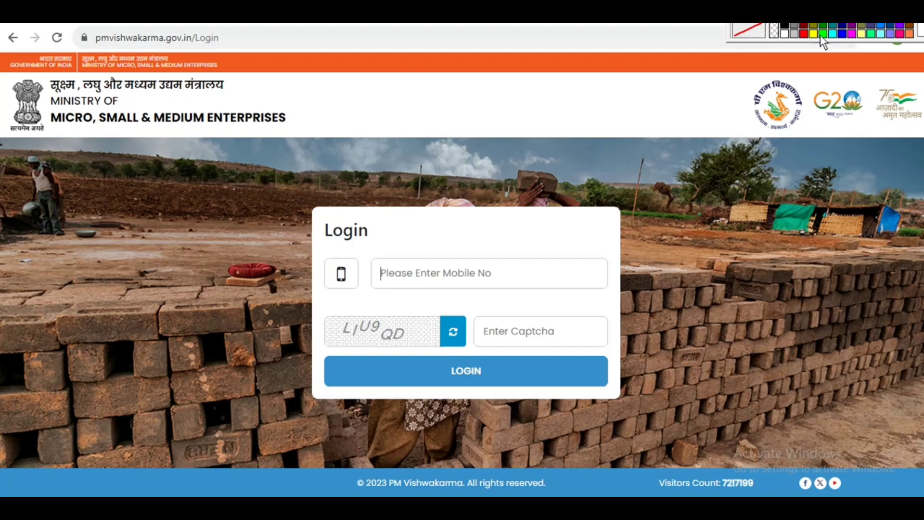
pyautogui.moveTo(377, 263); pyautogui.dragTo(527, 289)
pyautogui.moveTo(330, 317); pyautogui.dragTo(424, 346)
pyautogui.moveTo(480, 318); pyautogui.dragTo(603, 345)
pyautogui.moveTo(438, 360); pyautogui.dragTo(496, 382)
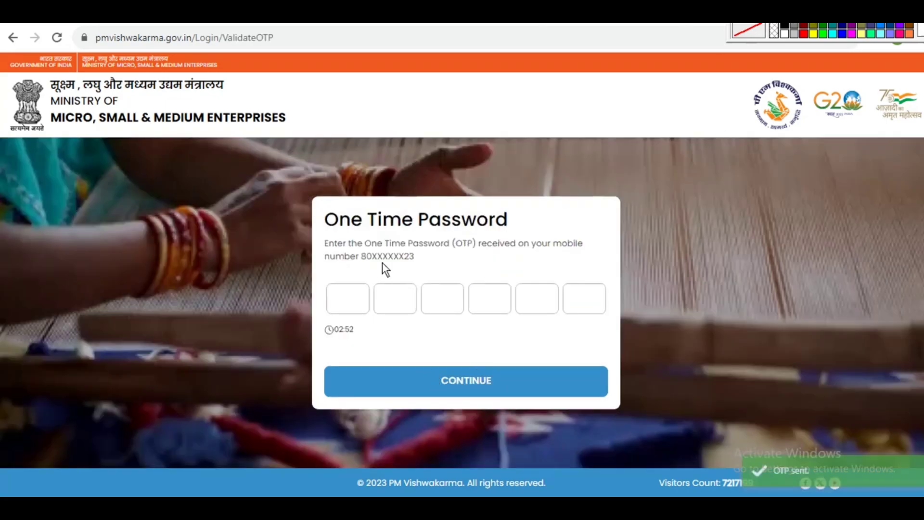
# Step: Enter the one-time password received on the mobile phone and continue to the application form
pyautogui.moveTo(314, 206); pyautogui.dragTo(527, 232)
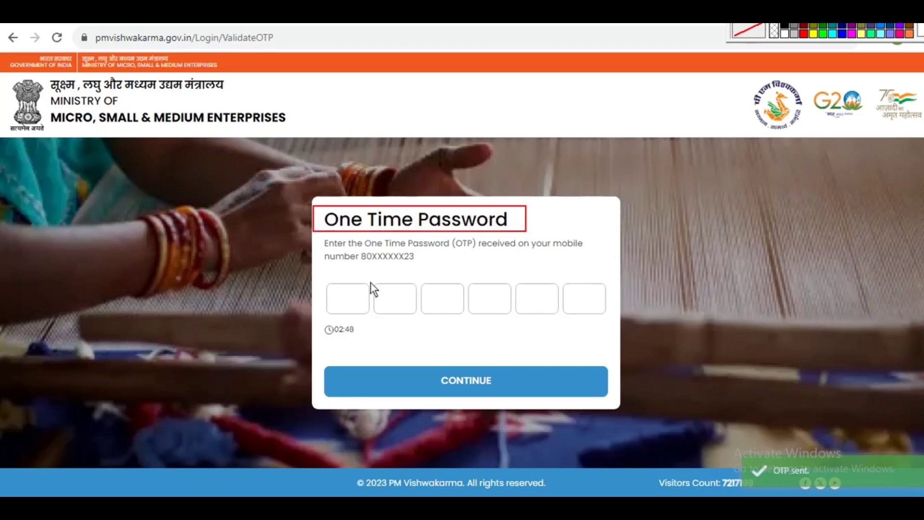
pyautogui.moveTo(316, 274)
pyautogui.mouseDown()
pyautogui.moveTo(536, 329)
pyautogui.moveTo(605, 322)
pyautogui.mouseUp()
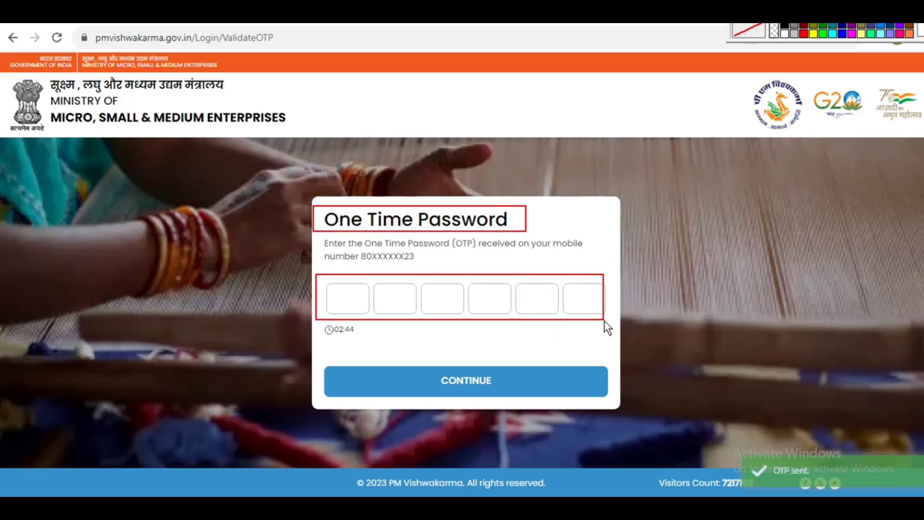
pyautogui.moveTo(486, 380); pyautogui.dragTo(507, 391)
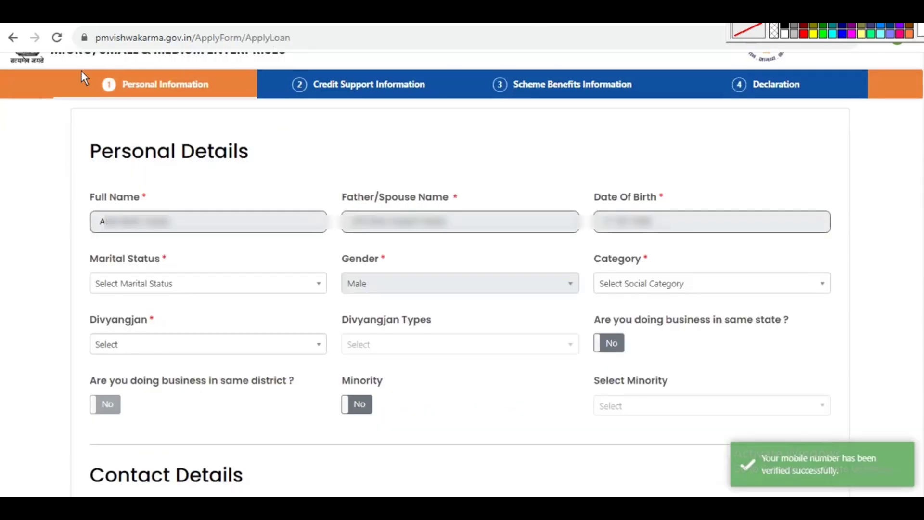
pyautogui.moveTo(79, 67)
pyautogui.mouseDown()
pyautogui.moveTo(261, 79)
pyautogui.moveTo(509, 69)
pyautogui.moveTo(864, 99)
pyautogui.mouseUp()
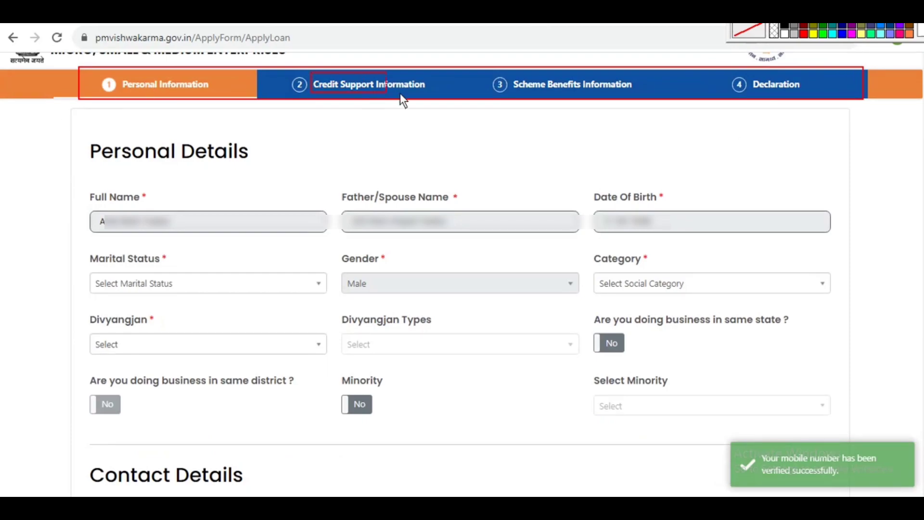
pyautogui.moveTo(501, 71); pyautogui.dragTo(649, 99)
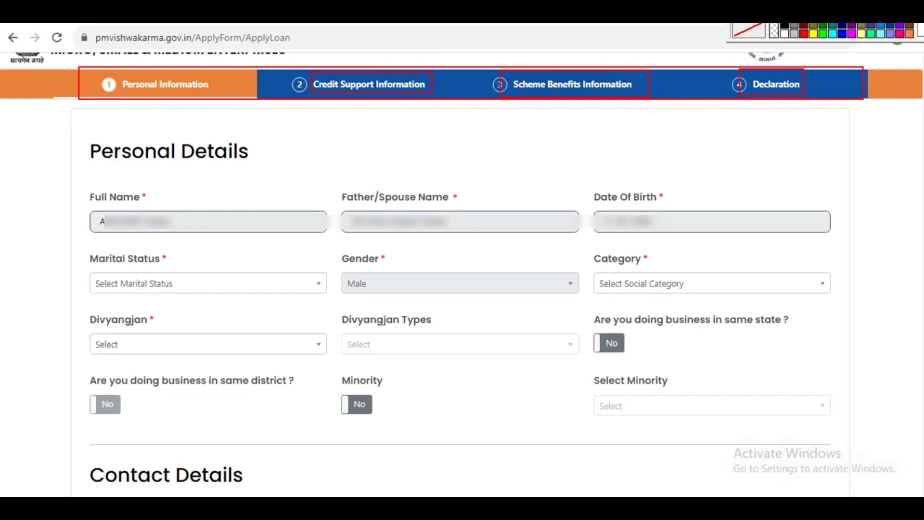
pyautogui.press('Escape')
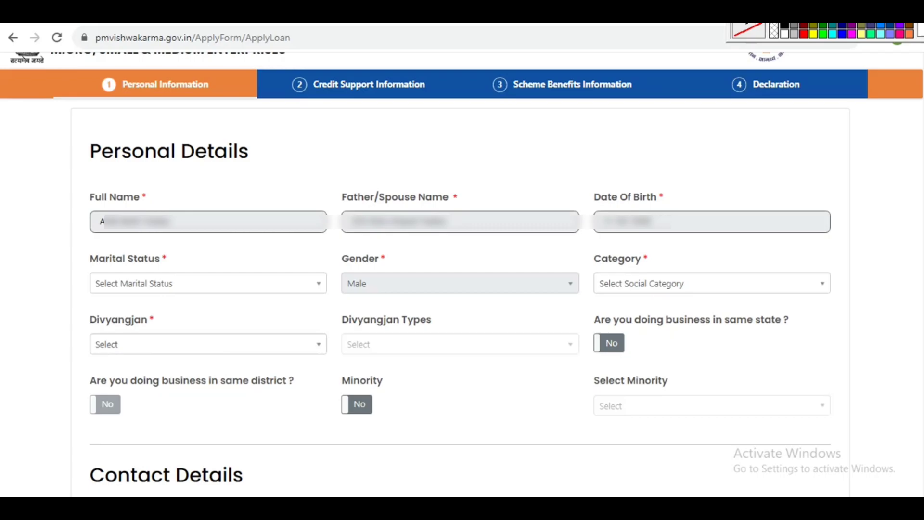
# Step: Set the marital status to Unmarried in the Personal Details section
pyautogui.scroll(-2, 462, 269)
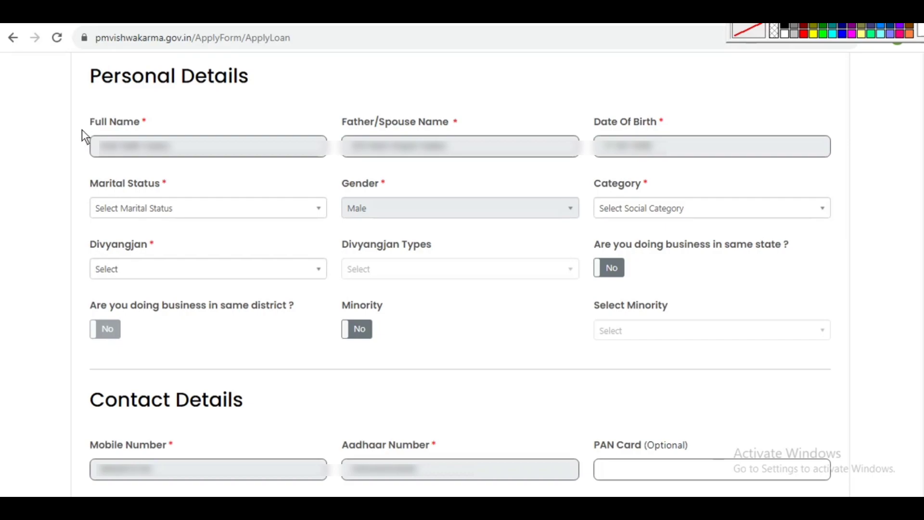
pyautogui.moveTo(82, 129)
pyautogui.mouseDown()
pyautogui.moveTo(200, 154)
pyautogui.moveTo(330, 163)
pyautogui.moveTo(365, 137)
pyautogui.moveTo(470, 160)
pyautogui.mouseUp()
pyautogui.moveTo(589, 129)
pyautogui.mouseDown()
pyautogui.moveTo(629, 155)
pyautogui.moveTo(667, 161)
pyautogui.mouseUp()
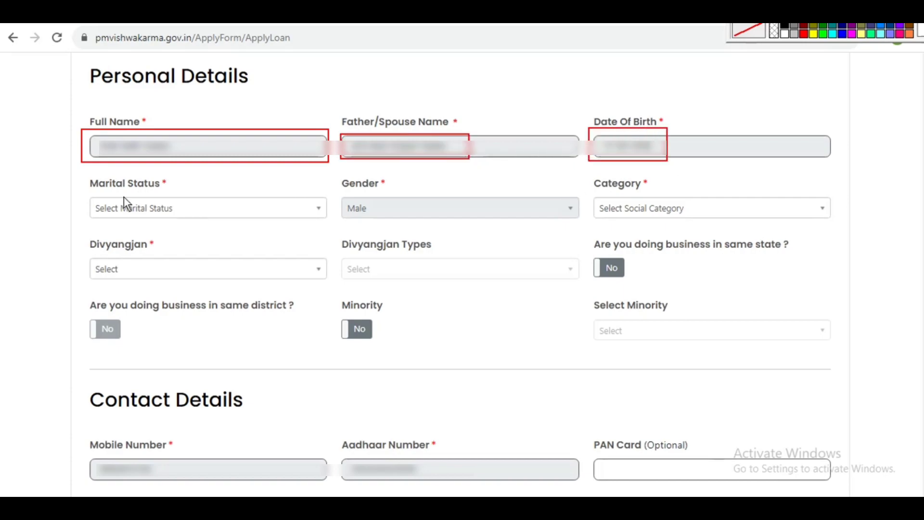
pyautogui.moveTo(136, 187); pyautogui.dragTo(169, 190)
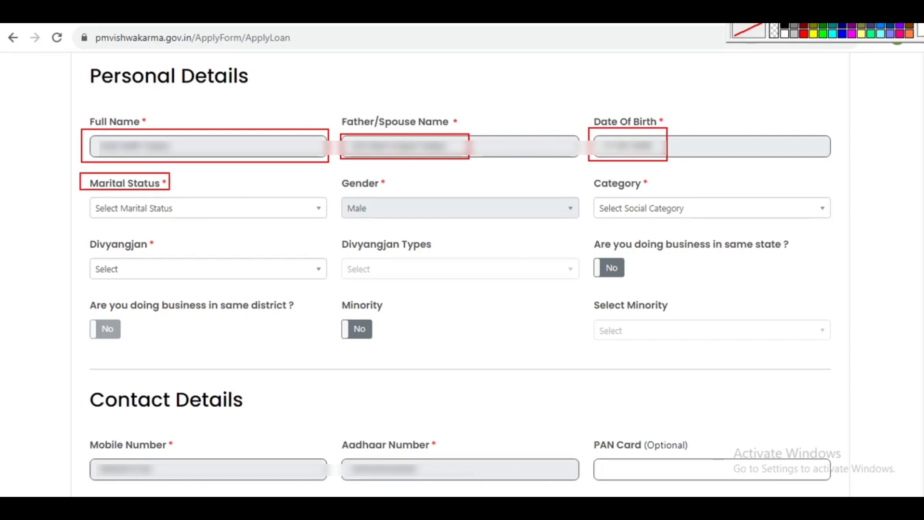
pyautogui.click(219, 206)
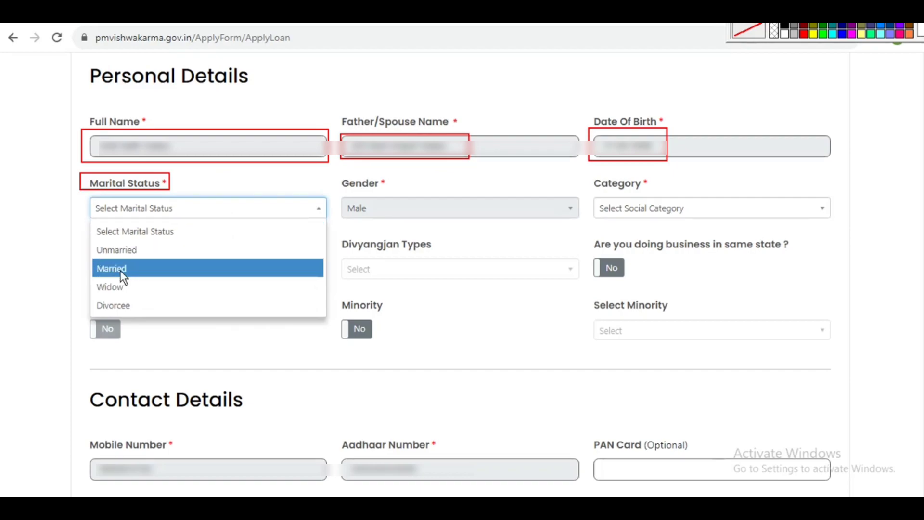
pyautogui.click(124, 253)
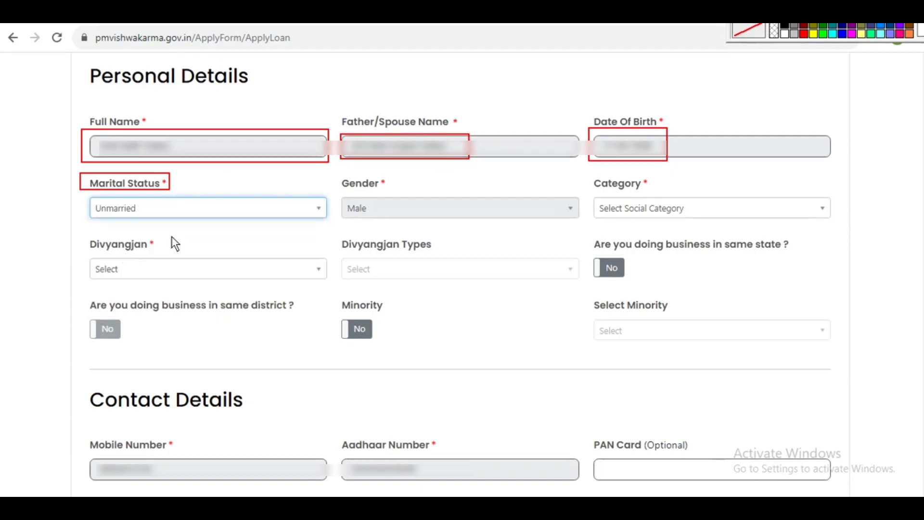
# Step: Set the applicant's social category to OBC
pyautogui.click(344, 179)
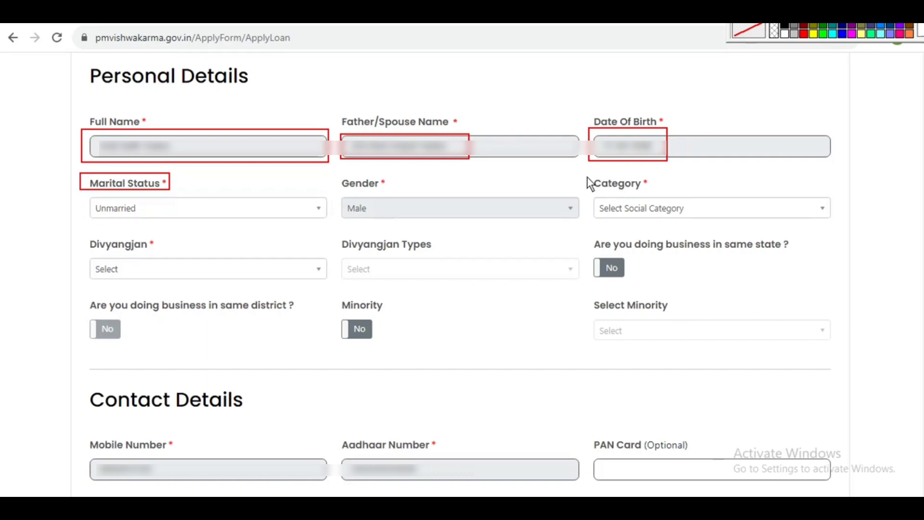
pyautogui.click(642, 204)
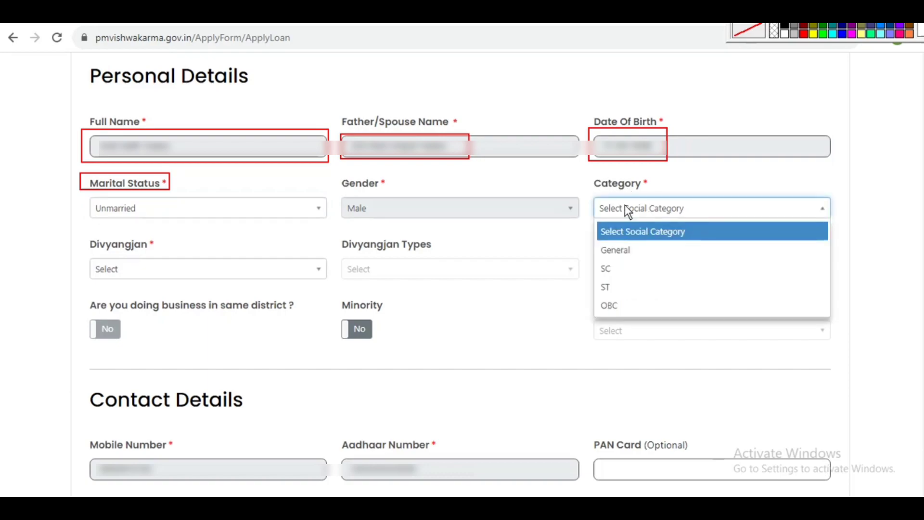
pyautogui.click(626, 305)
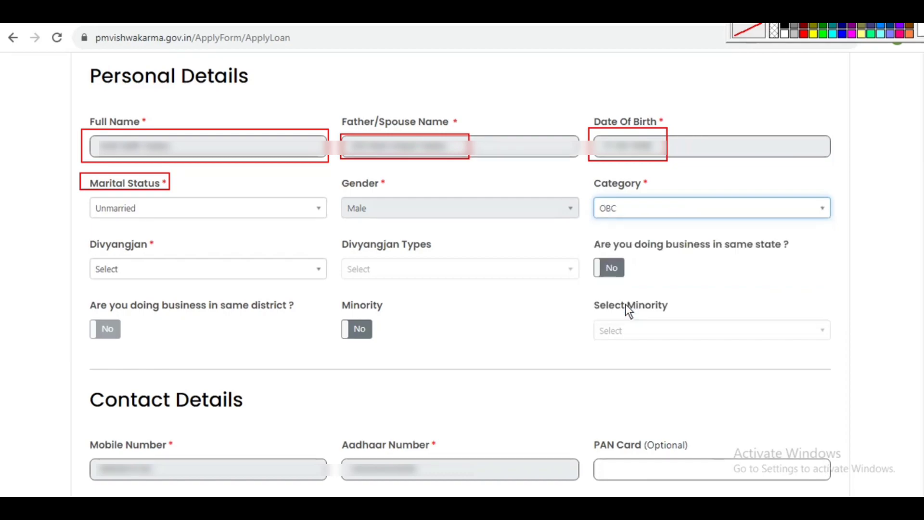
pyautogui.click(633, 215)
pyautogui.click(633, 215)
# Step: Set Divyangjan to No in the Personal Details section
pyautogui.click(138, 268)
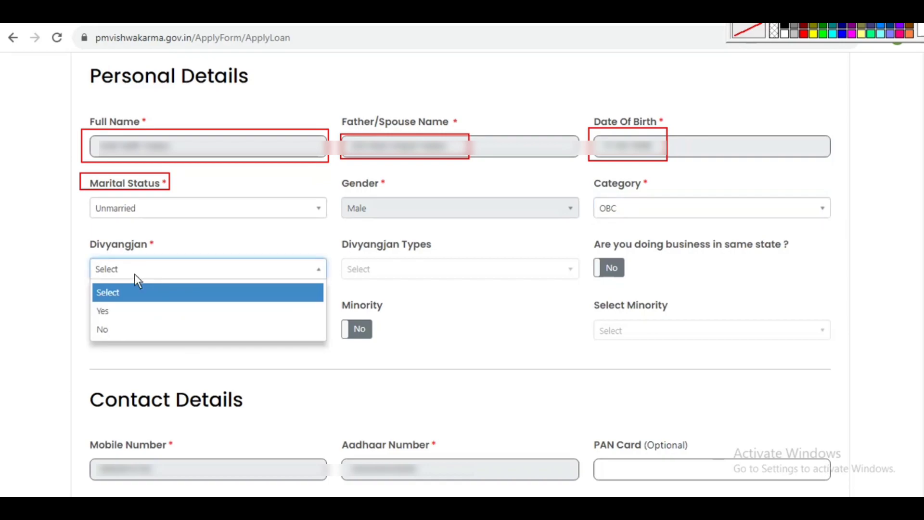
pyautogui.click(105, 331)
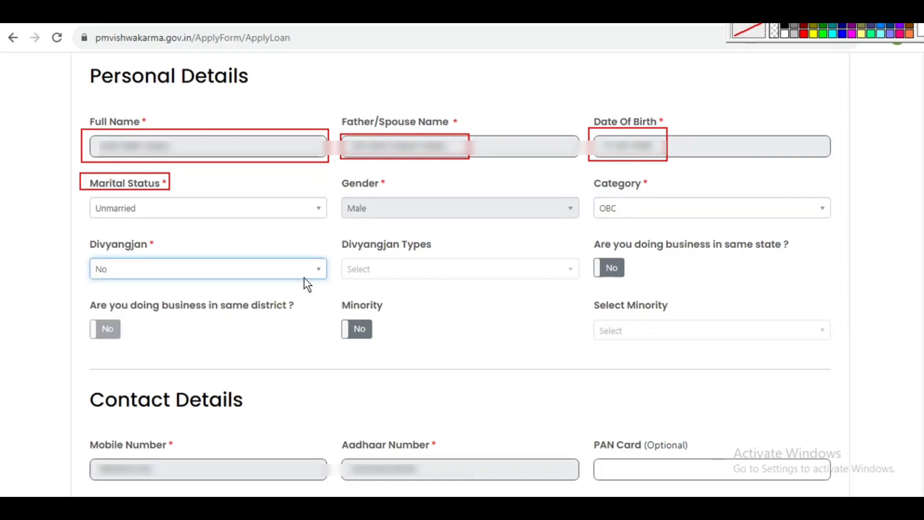
pyautogui.click(183, 269)
pyautogui.click(184, 269)
pyautogui.click(363, 276)
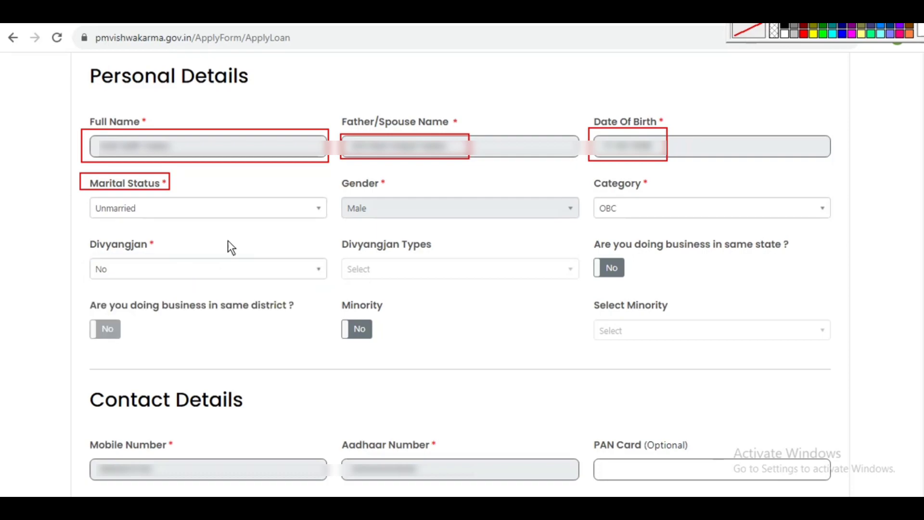
# Step: Switch Divyangjan to Yes, look through the Divyangjan Types list, and return Divyangjan to No
pyautogui.click(162, 273)
pyautogui.click(120, 309)
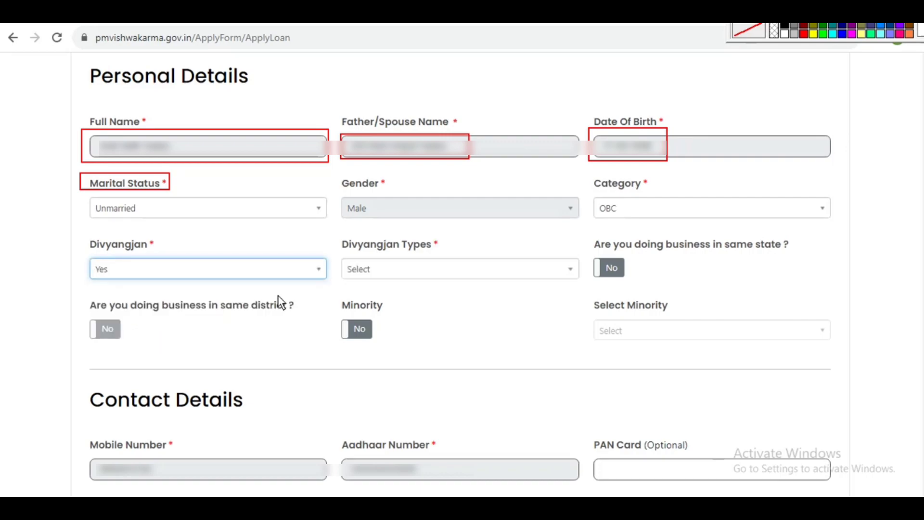
pyautogui.click(403, 268)
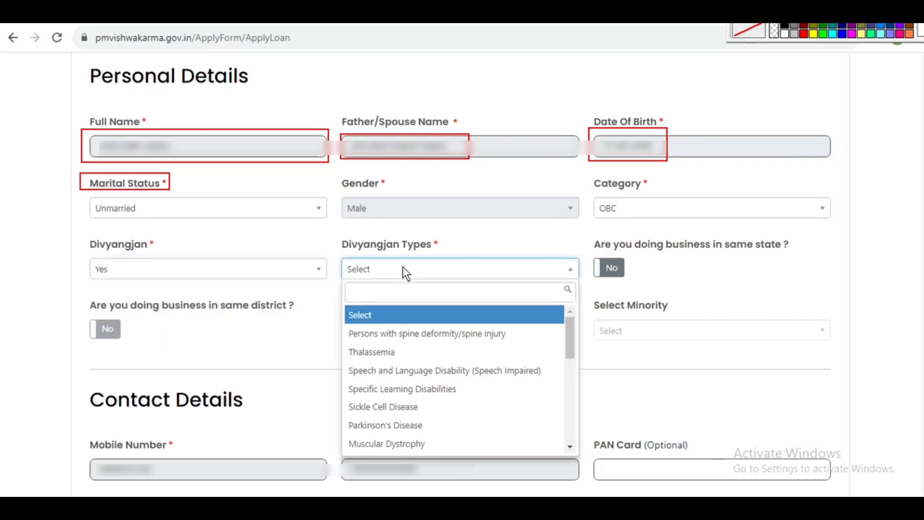
pyautogui.scroll(-10, 429, 371)
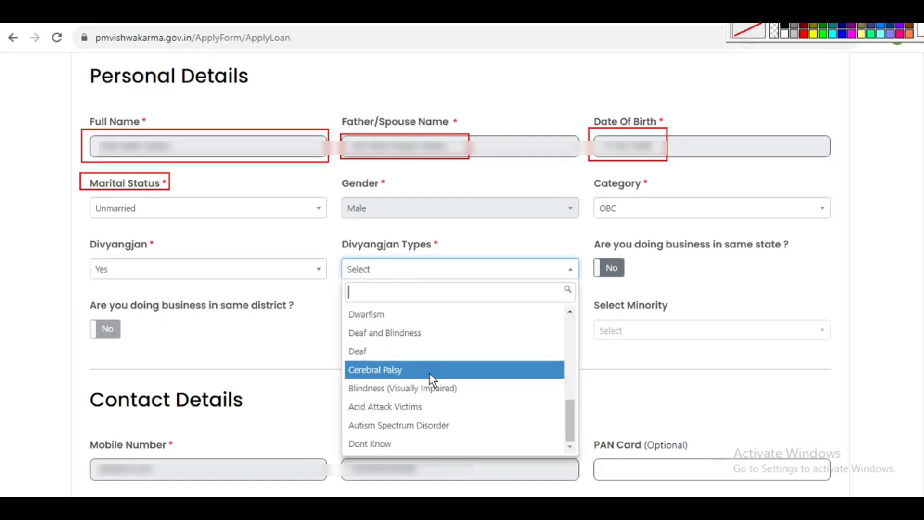
pyautogui.scroll(10, 420, 366)
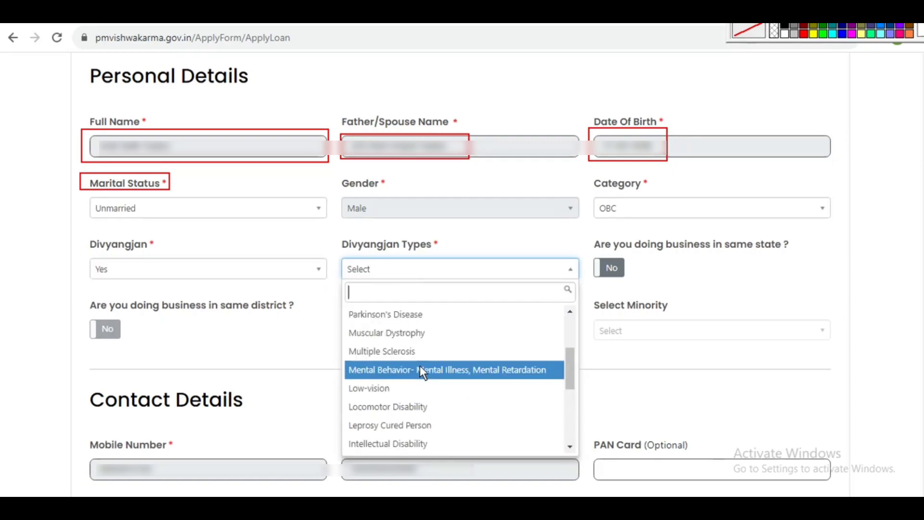
pyautogui.click(399, 268)
pyautogui.click(269, 267)
pyautogui.click(106, 328)
# Step: Try Yes for doing business in the same state, and return the answer to No
pyautogui.moveTo(585, 236); pyautogui.dragTo(793, 256)
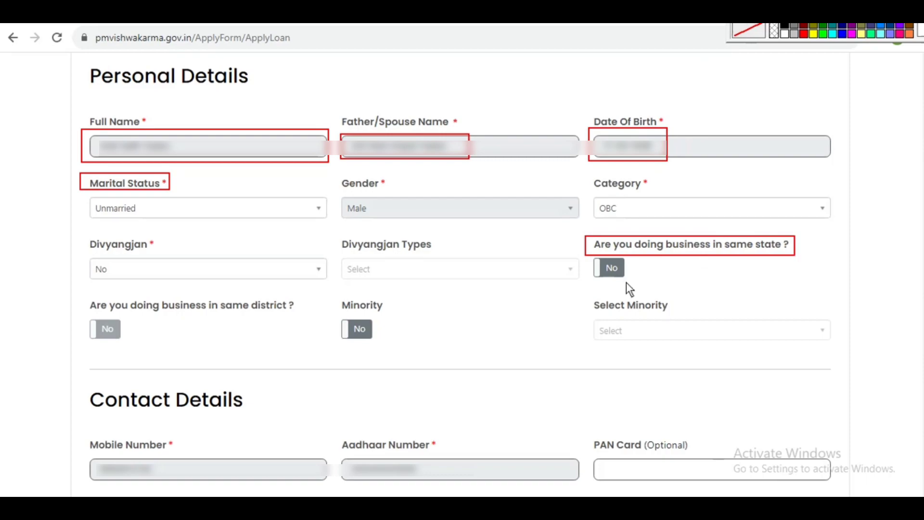
pyautogui.click(608, 277)
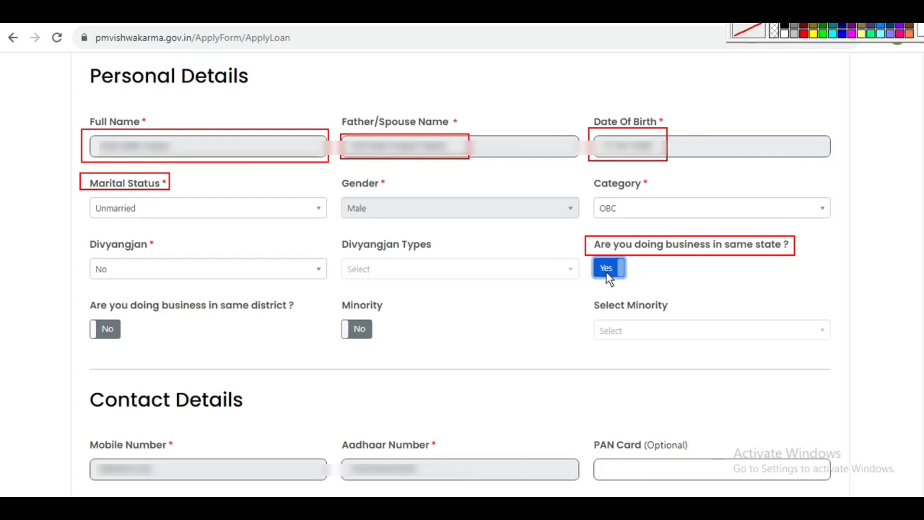
pyautogui.moveTo(106, 302); pyautogui.dragTo(304, 318)
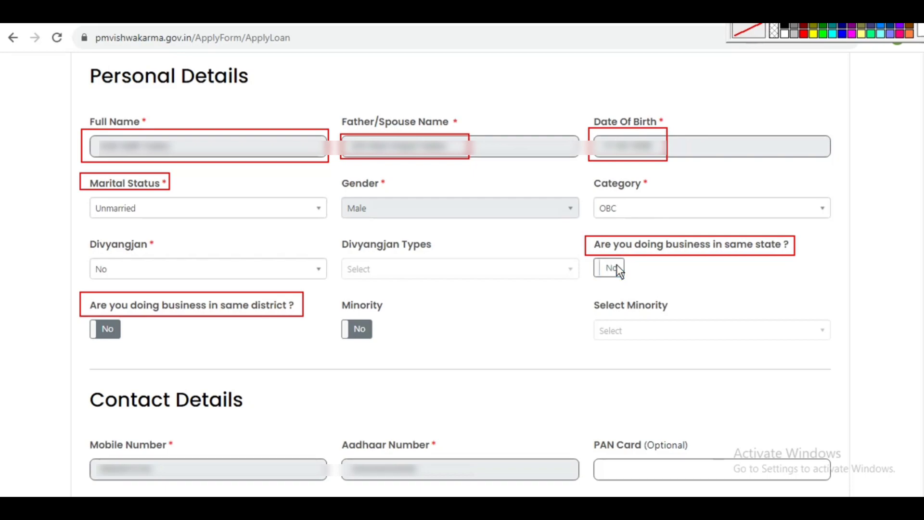
pyautogui.press('Escape')
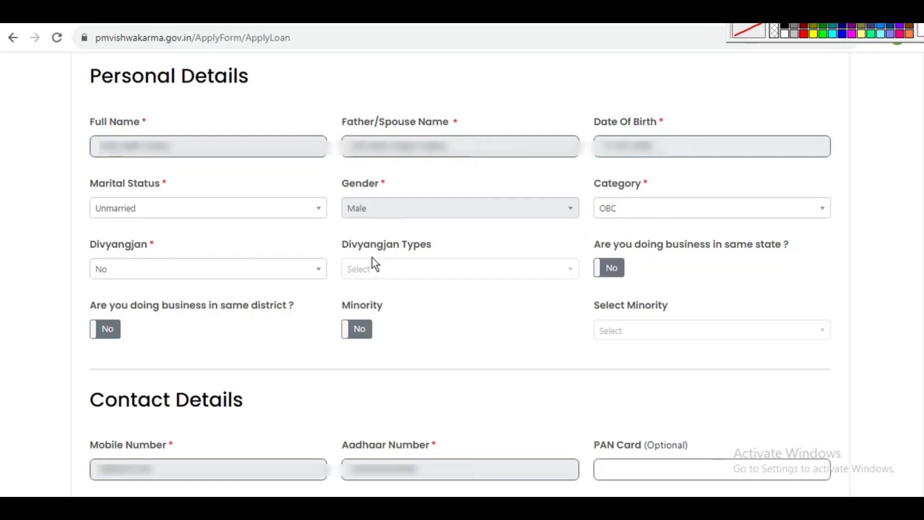
# Step: Try Yes for Minority, look through the selectable minority groups, and return Minority to No
pyautogui.moveTo(330, 297); pyautogui.dragTo(395, 345)
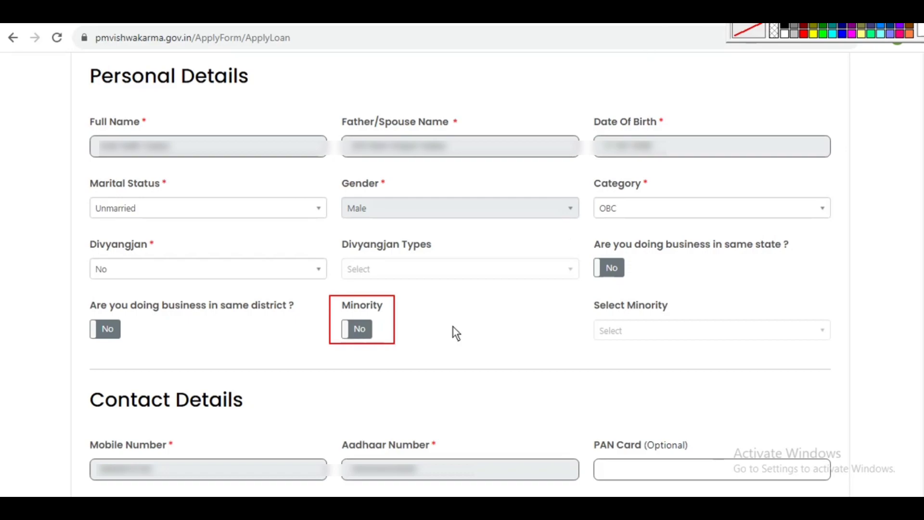
pyautogui.click(364, 327)
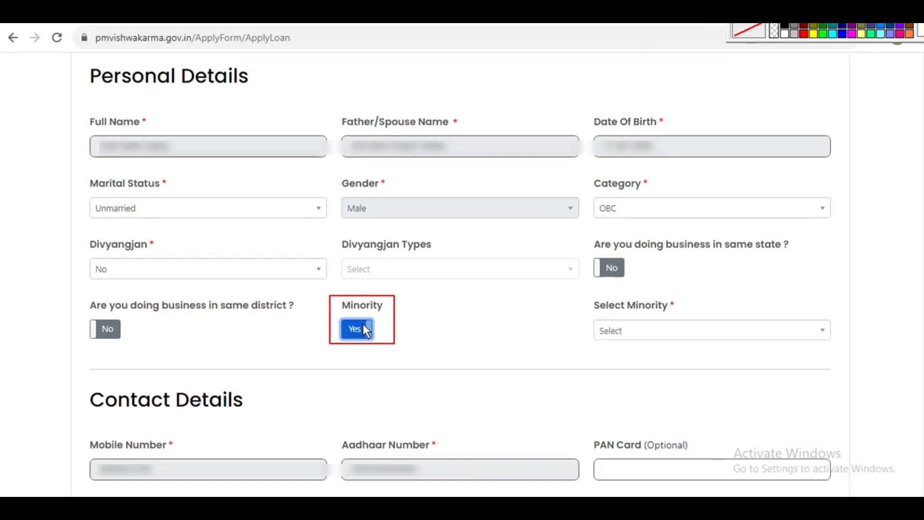
pyautogui.click(632, 330)
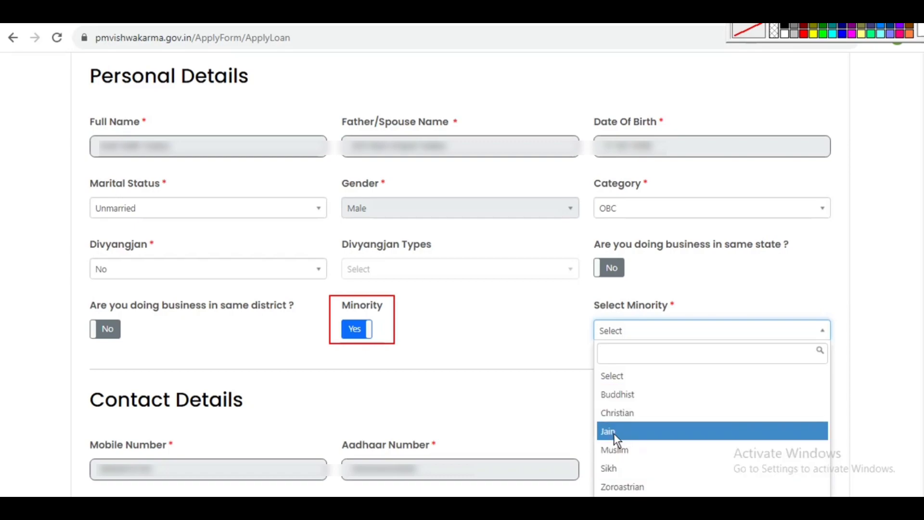
pyautogui.click(543, 338)
pyautogui.click(354, 328)
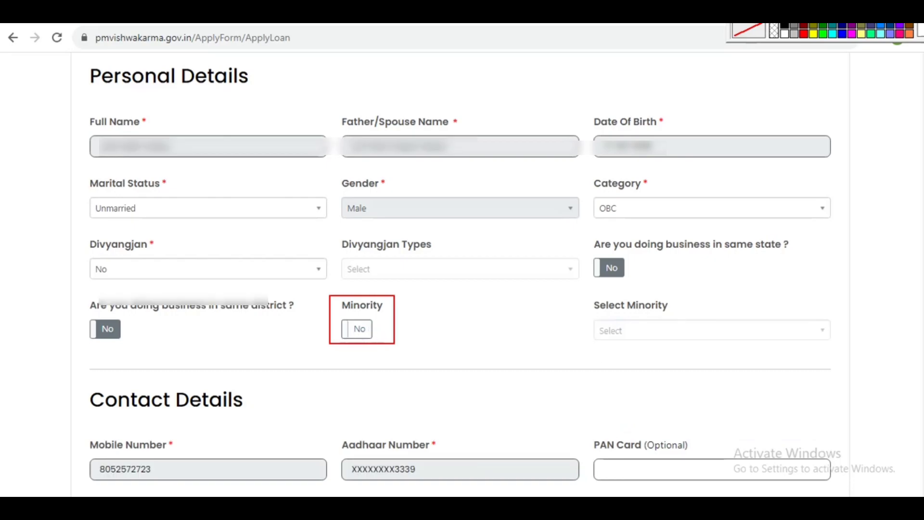
pyautogui.scroll(-7, 626, 333)
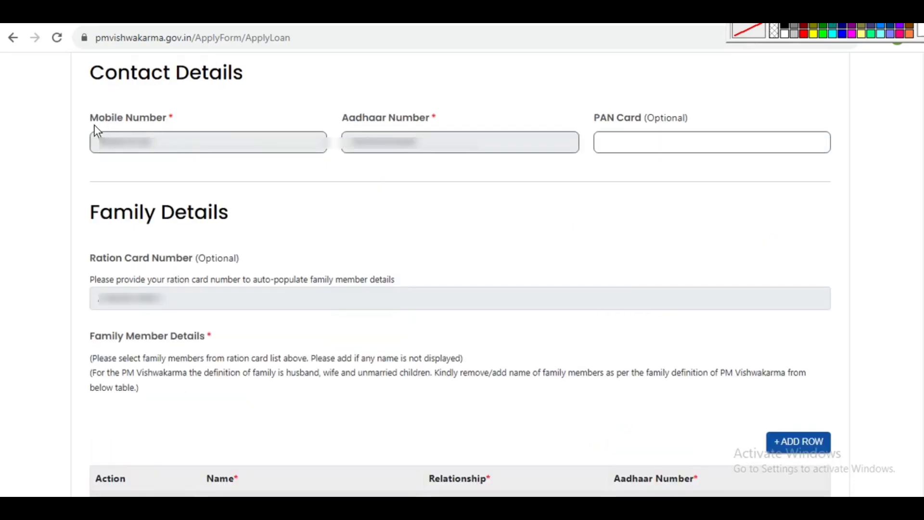
# Step: Review the Mobile Number, Aadhaar Number and optional PAN Card fields under Contact Details
pyautogui.moveTo(91, 134); pyautogui.dragTo(157, 152)
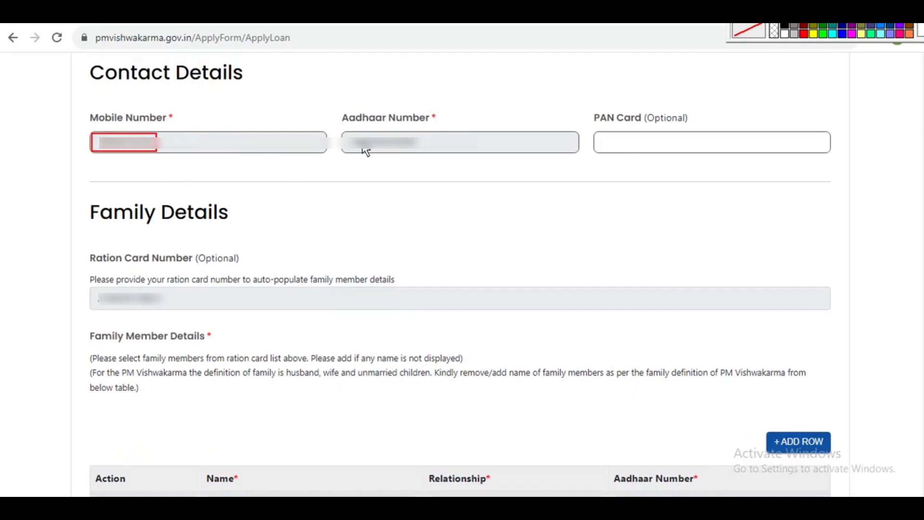
pyautogui.moveTo(350, 135); pyautogui.dragTo(420, 152)
pyautogui.moveTo(590, 104); pyautogui.dragTo(692, 128)
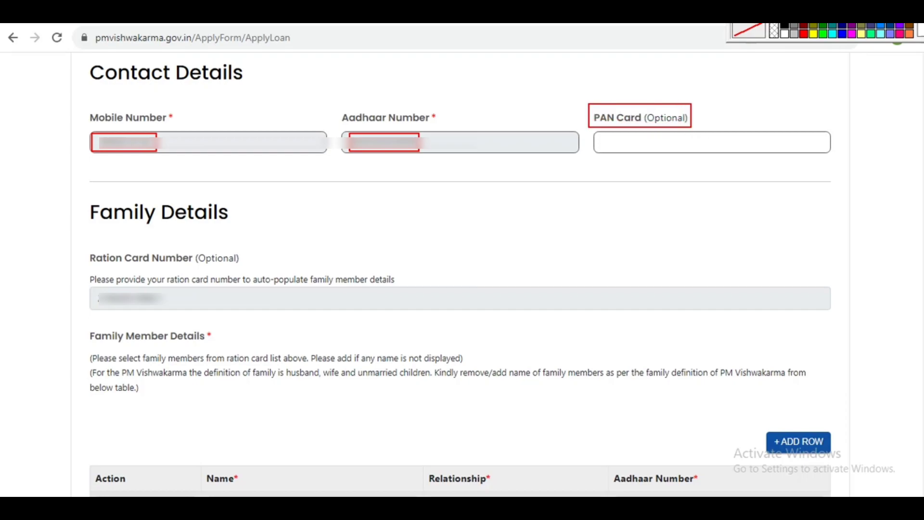
pyautogui.press('Escape')
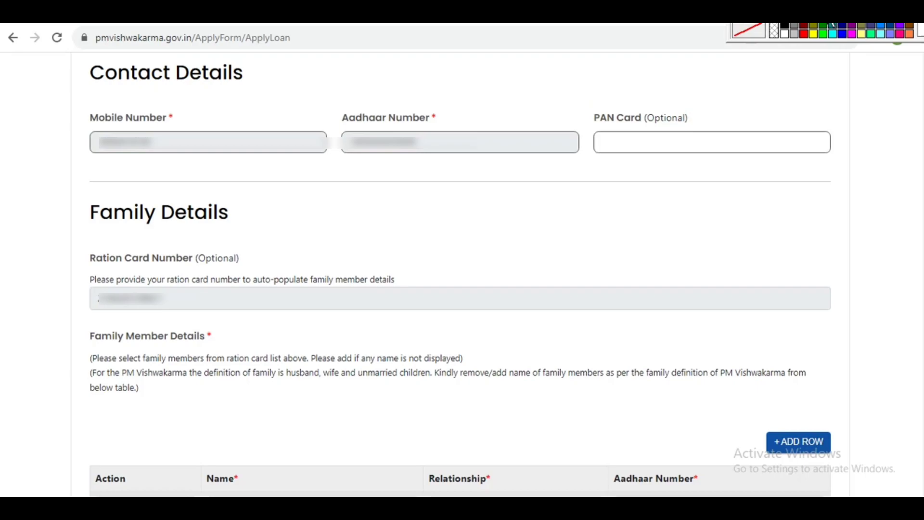
pyautogui.moveTo(593, 132); pyautogui.dragTo(740, 153)
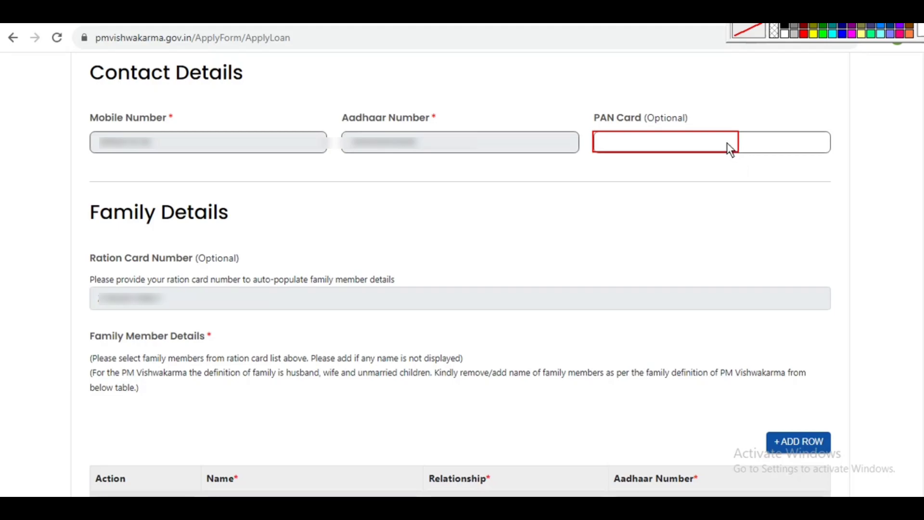
pyautogui.press('Escape')
# Step: Review the Family Details section, covering the ration card number, the family member instructions and the rows of the family member table
pyautogui.scroll(-3, 137, 50)
pyautogui.moveTo(79, 66); pyautogui.dragTo(243, 102)
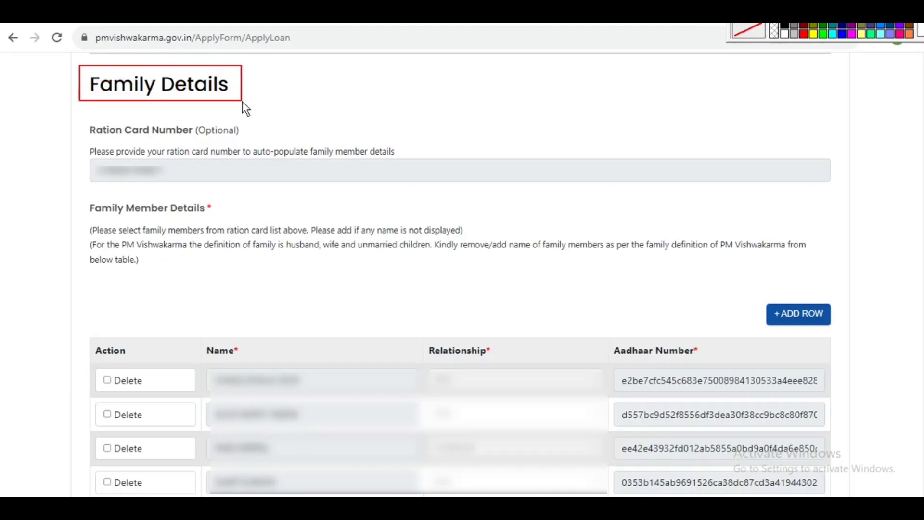
pyautogui.moveTo(77, 121)
pyautogui.mouseDown()
pyautogui.moveTo(379, 175)
pyautogui.moveTo(413, 192)
pyautogui.mouseUp()
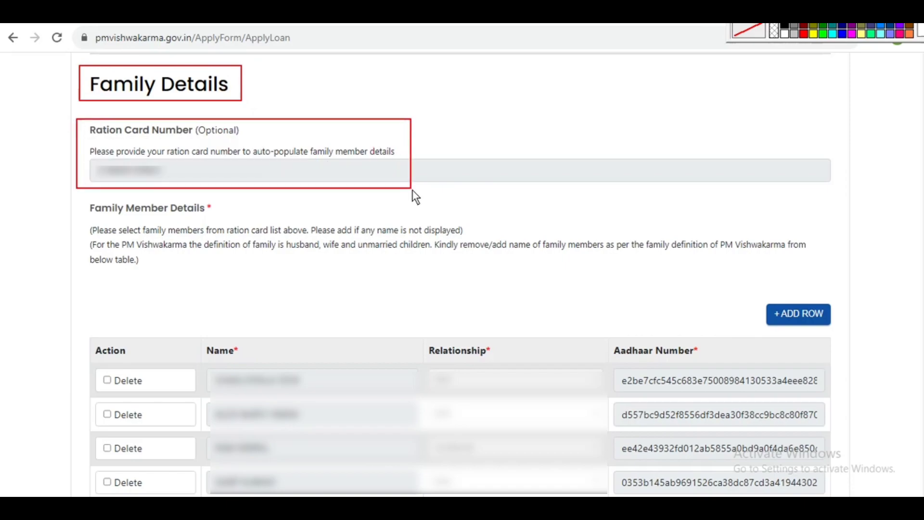
pyautogui.moveTo(79, 197)
pyautogui.mouseDown()
pyautogui.moveTo(750, 298)
pyautogui.moveTo(815, 267)
pyautogui.mouseUp()
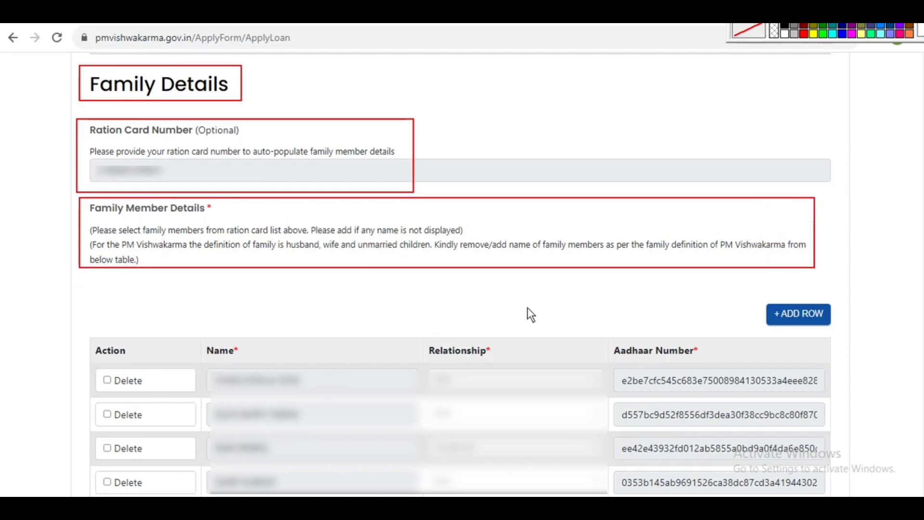
pyautogui.scroll(-5, 501, 306)
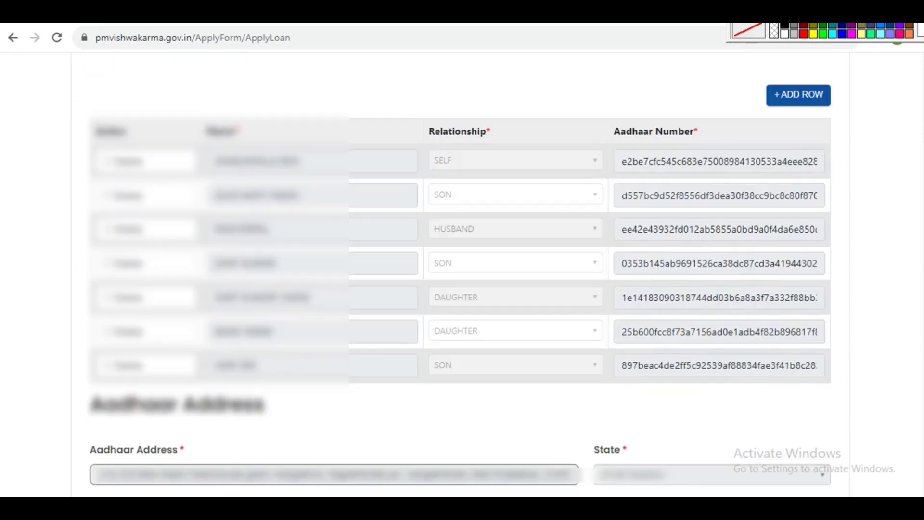
pyautogui.moveTo(752, 80); pyautogui.dragTo(836, 109)
pyautogui.hotkey('ctrl', 'z')
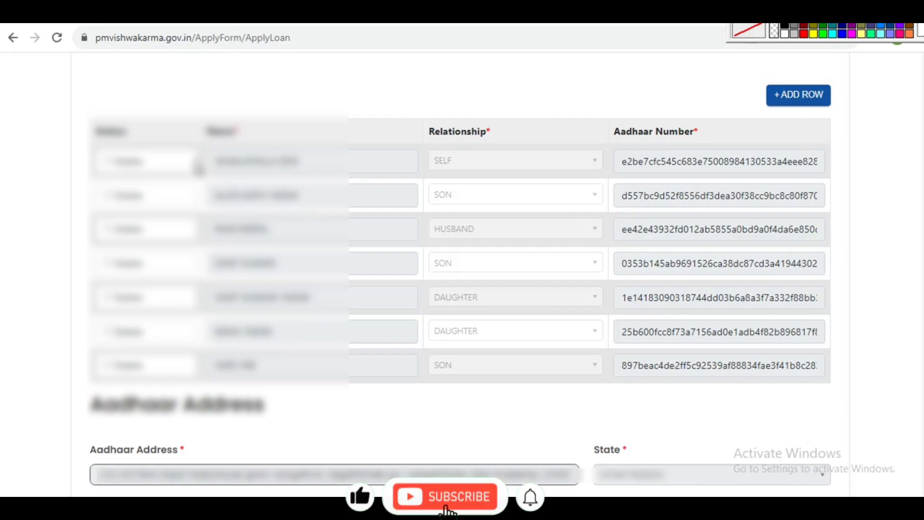
pyautogui.moveTo(92, 143)
pyautogui.mouseDown()
pyautogui.moveTo(222, 177)
pyautogui.moveTo(695, 264)
pyautogui.moveTo(831, 393)
pyautogui.mouseUp()
pyautogui.moveTo(204, 155); pyautogui.dragTo(309, 173)
pyautogui.moveTo(207, 179); pyautogui.dragTo(306, 204)
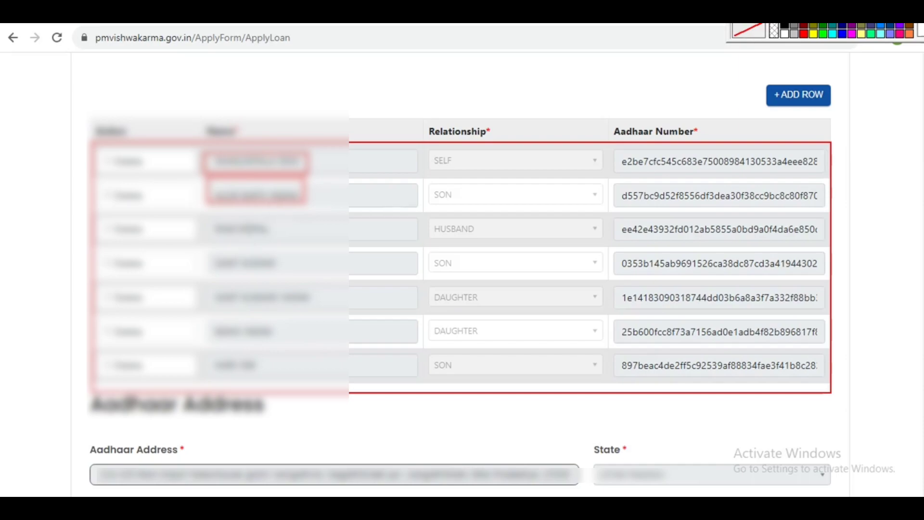
pyautogui.press('e')
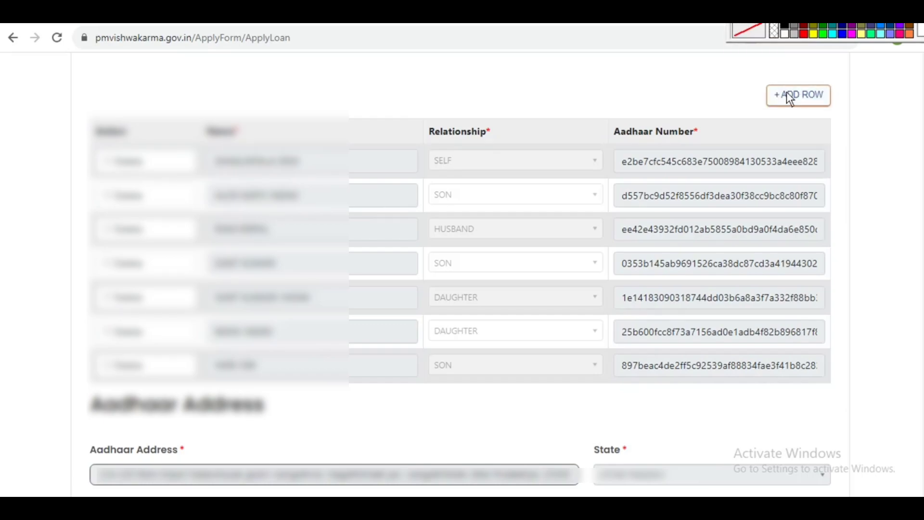
# Step: Try adding a family member row with the relationship DAUGHTER, and delete that row again
pyautogui.click(808, 94)
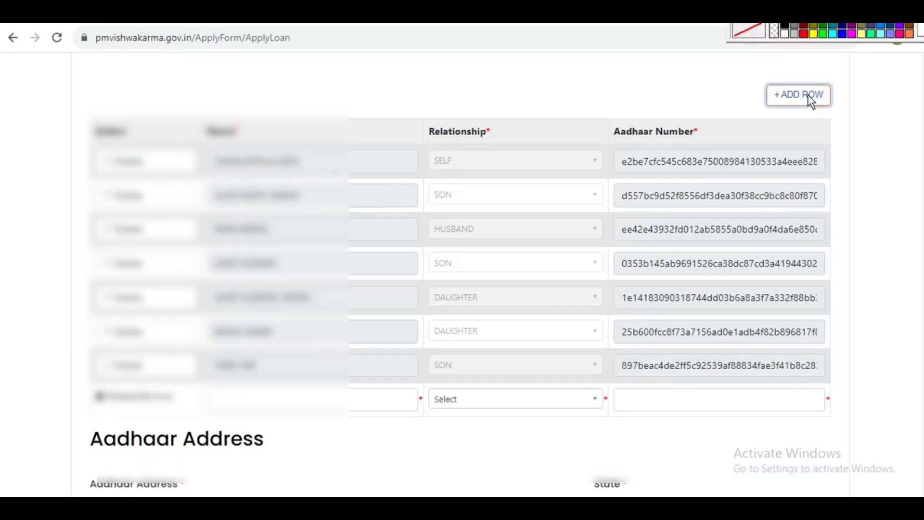
pyautogui.click(252, 402)
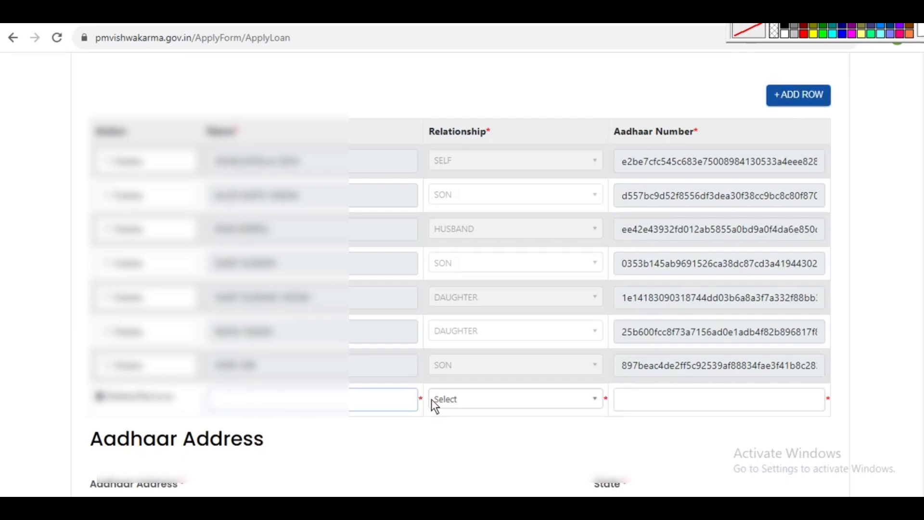
pyautogui.click(450, 404)
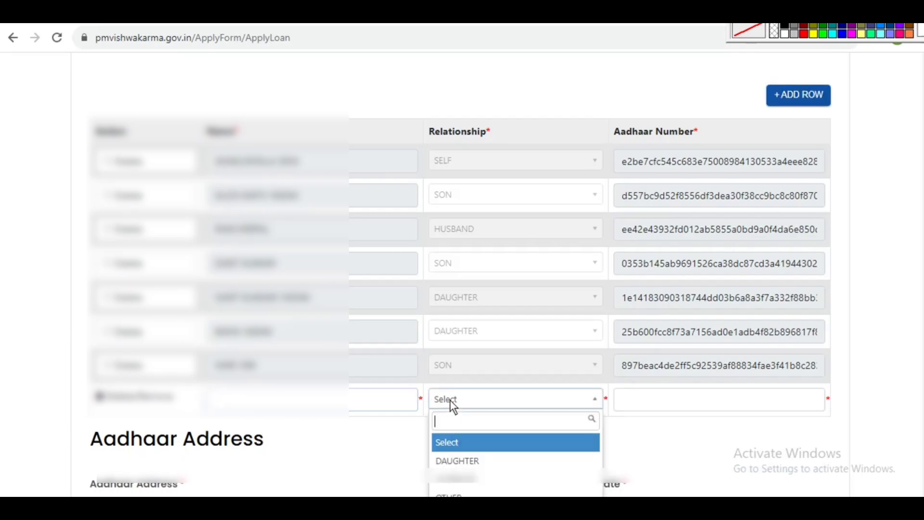
pyautogui.click(459, 461)
pyautogui.click(648, 403)
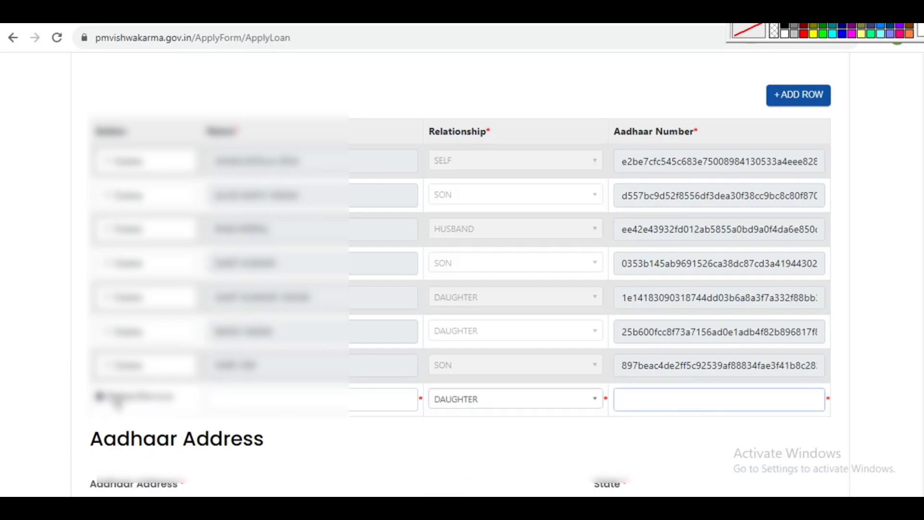
pyautogui.click(154, 404)
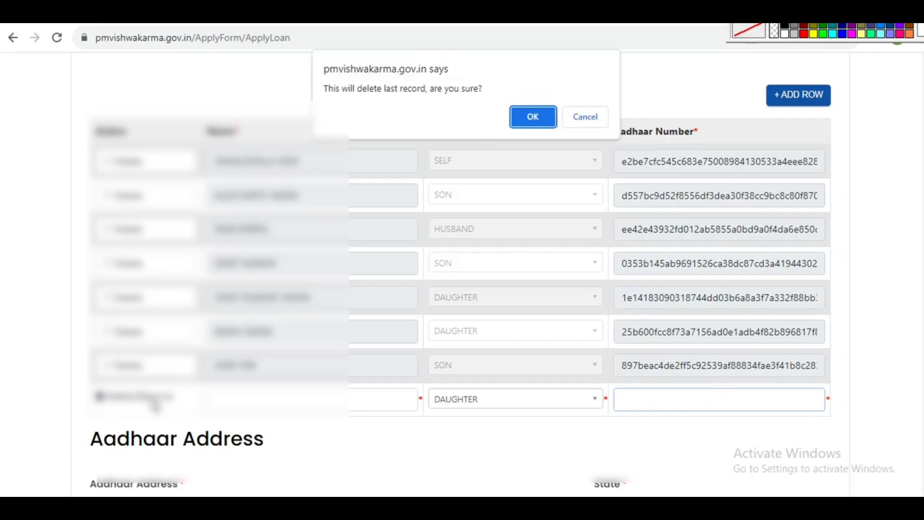
pyautogui.click(532, 118)
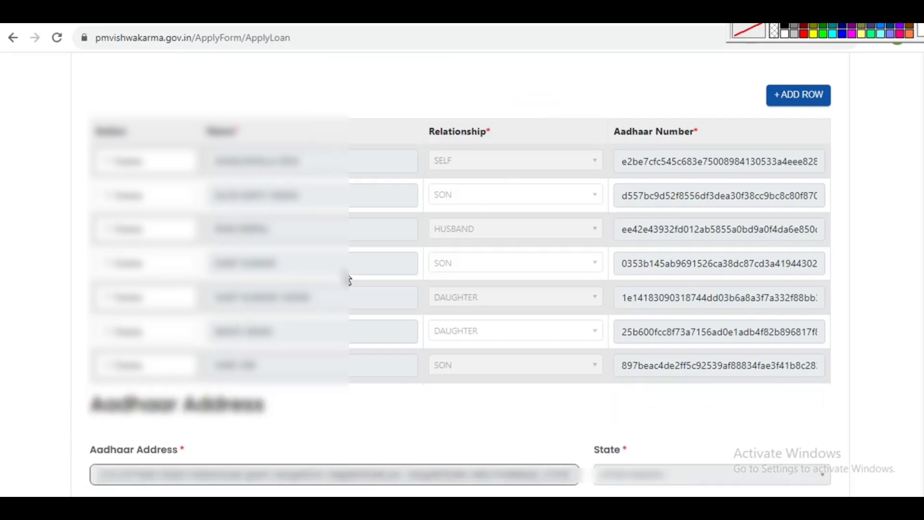
# Step: Mark every row of the family member table for deletion except the second one, a SON
pyautogui.moveTo(79, 107); pyautogui.dragTo(840, 393)
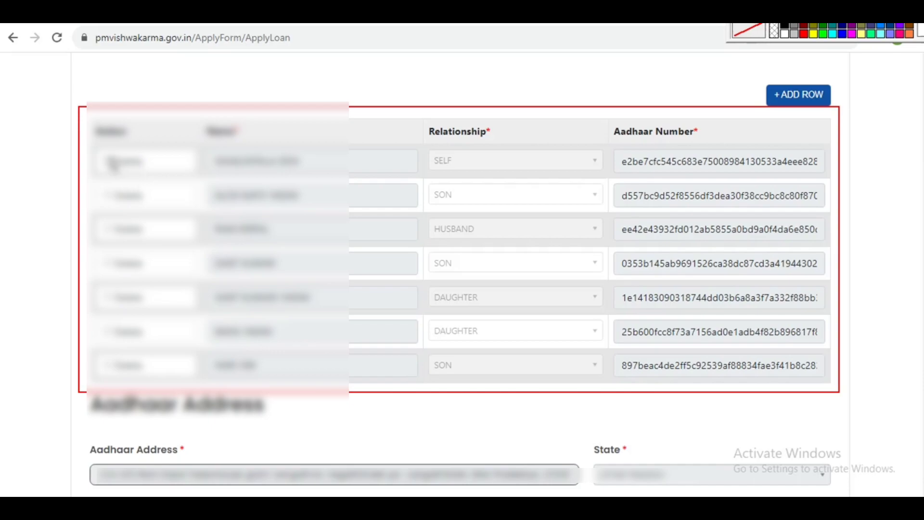
pyautogui.moveTo(107, 161); pyautogui.dragTo(831, 162)
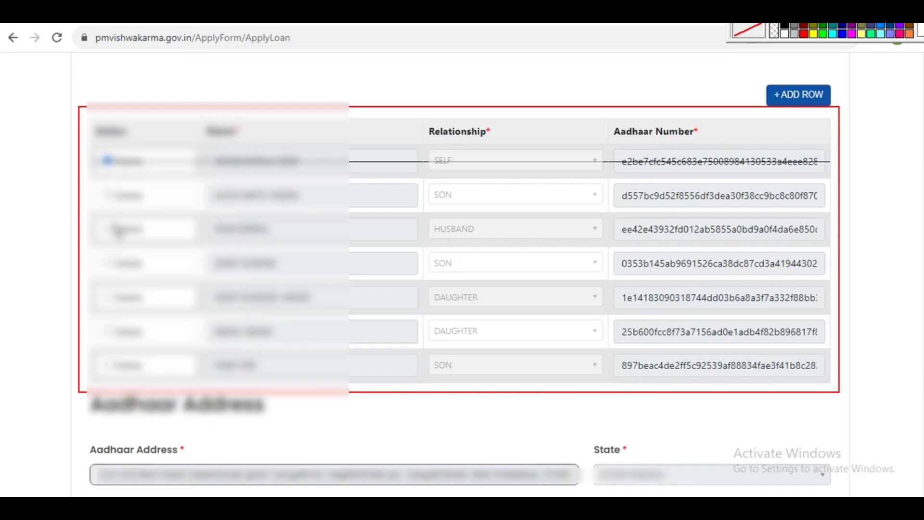
pyautogui.moveTo(107, 229); pyautogui.dragTo(831, 230)
pyautogui.click(108, 263)
pyautogui.click(107, 297)
pyautogui.click(108, 332)
pyautogui.click(109, 367)
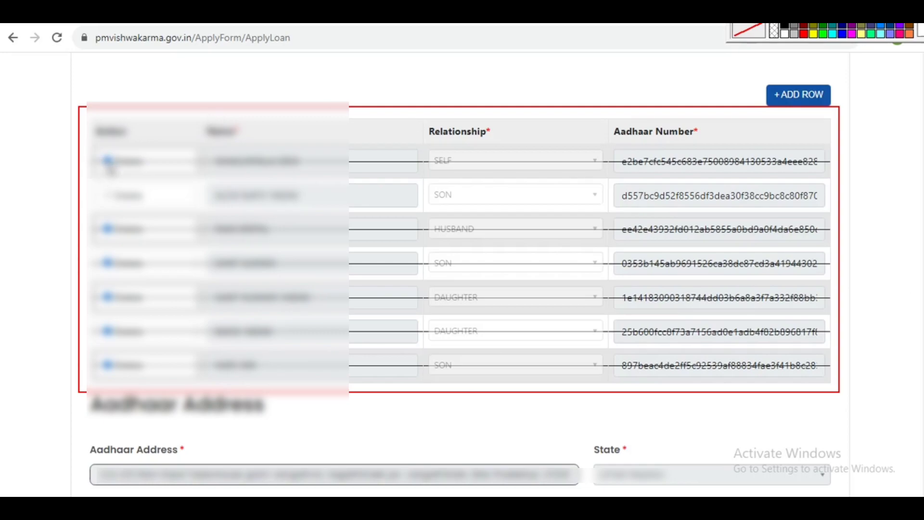
# Step: Clear the deletion marks on the first, third, fourth and fifth family member rows, and mark those same rows for deletion again
pyautogui.click(108, 161)
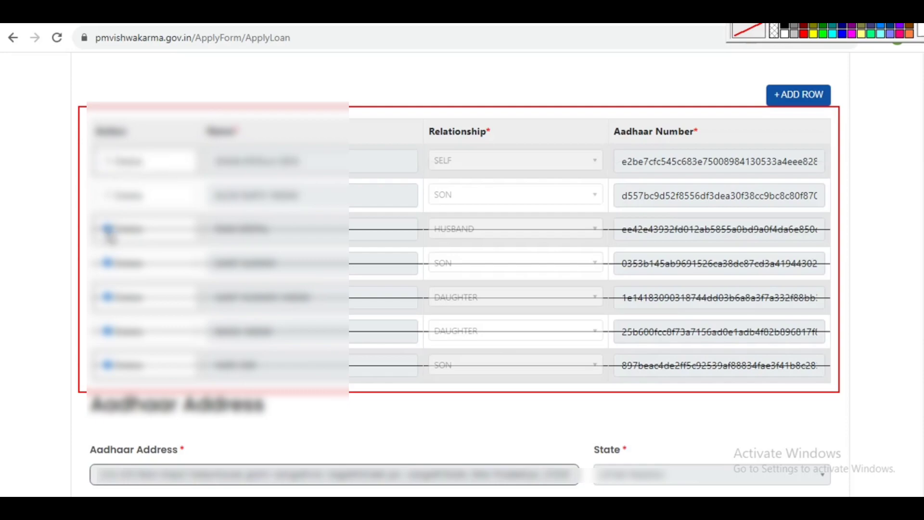
pyautogui.click(108, 228)
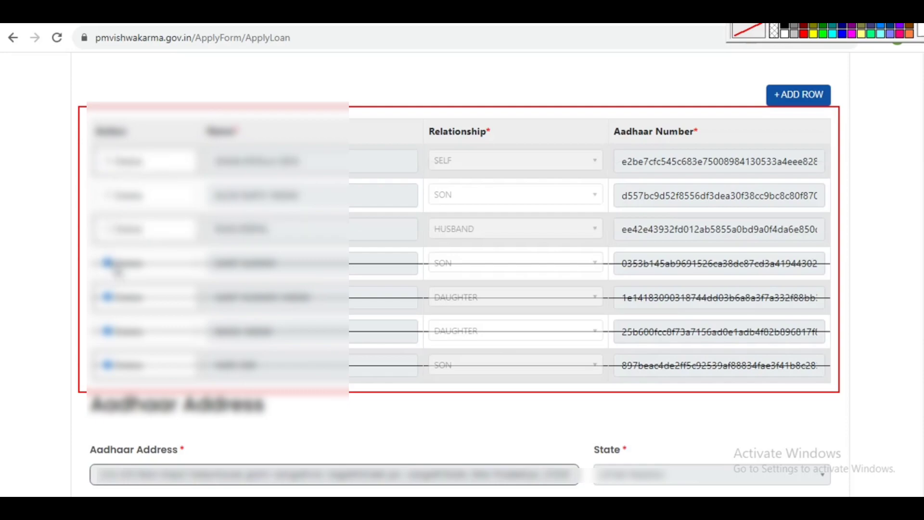
pyautogui.click(108, 263)
pyautogui.click(113, 299)
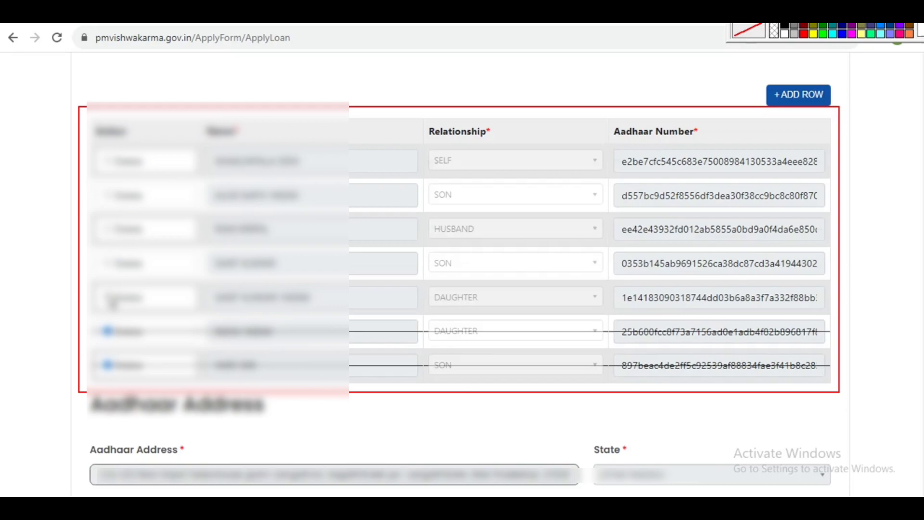
pyautogui.click(108, 297)
pyautogui.click(107, 263)
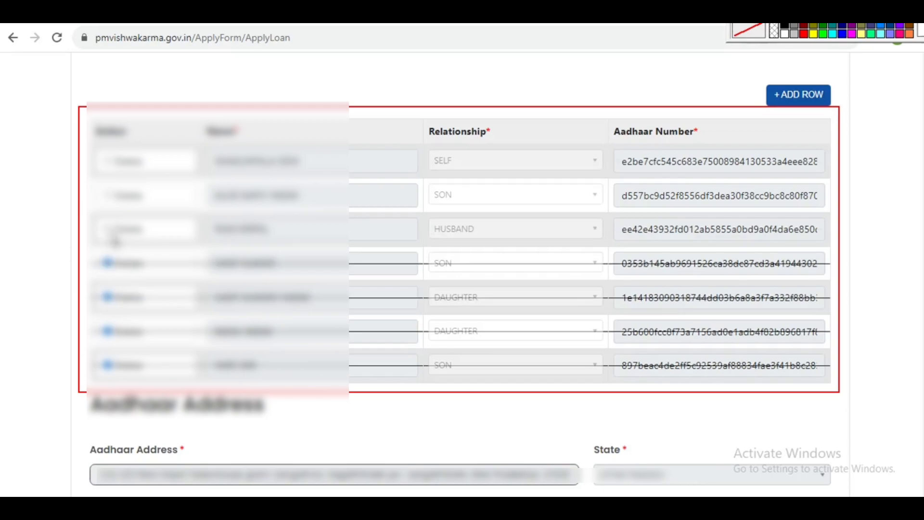
pyautogui.click(109, 229)
pyautogui.click(108, 162)
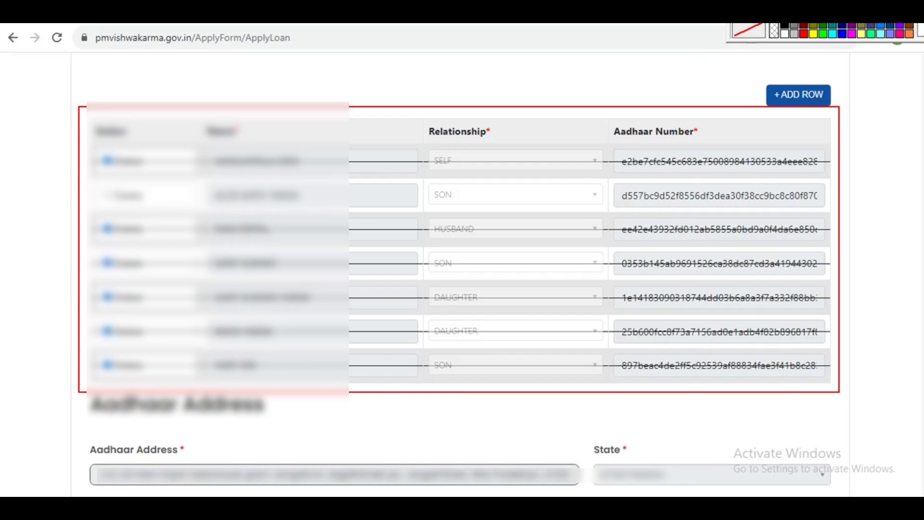
# Step: Check the address, state and pin code under Aadhaar Address, and fill in the applicant's district
pyautogui.scroll(-7, 271, 130)
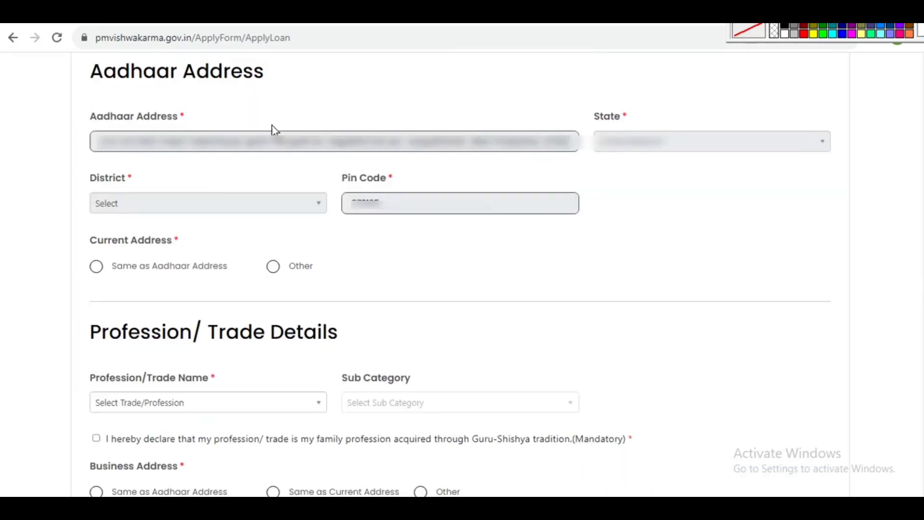
pyautogui.moveTo(82, 54)
pyautogui.mouseDown()
pyautogui.moveTo(183, 90)
pyautogui.moveTo(284, 88)
pyautogui.mouseUp()
pyautogui.moveTo(80, 118)
pyautogui.mouseDown()
pyautogui.moveTo(826, 173)
pyautogui.moveTo(839, 165)
pyautogui.mouseUp()
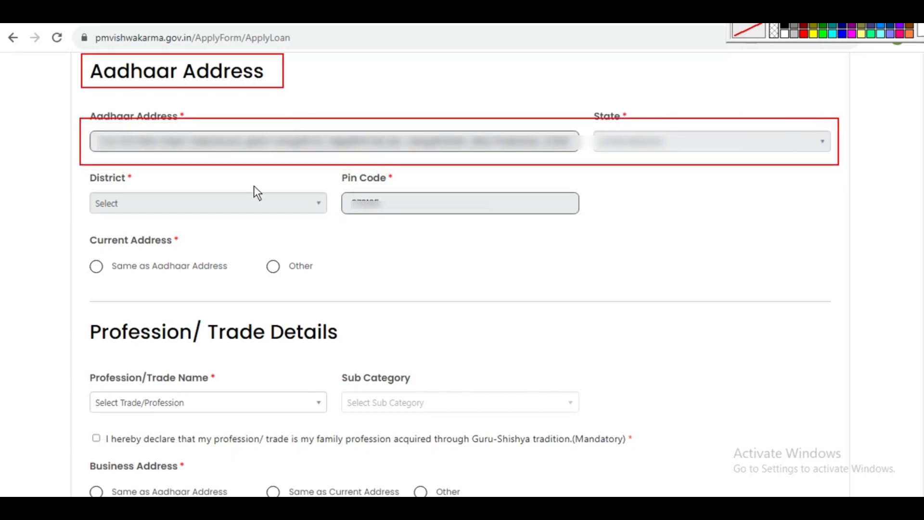
pyautogui.moveTo(340, 186); pyautogui.dragTo(578, 219)
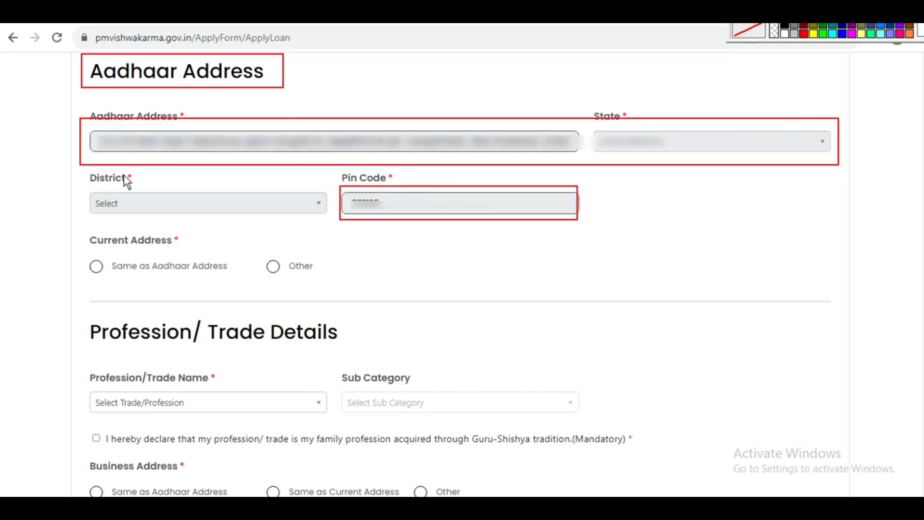
pyautogui.moveTo(84, 192); pyautogui.dragTo(306, 209)
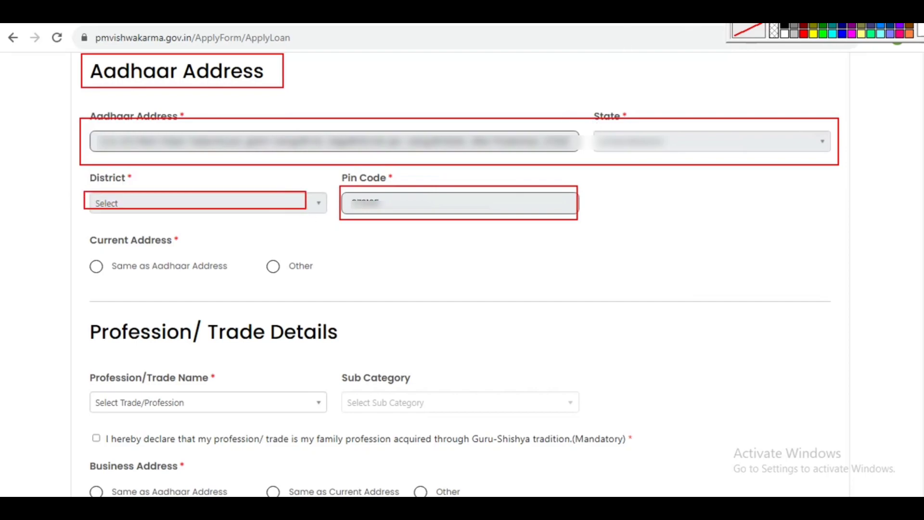
pyautogui.click(147, 202)
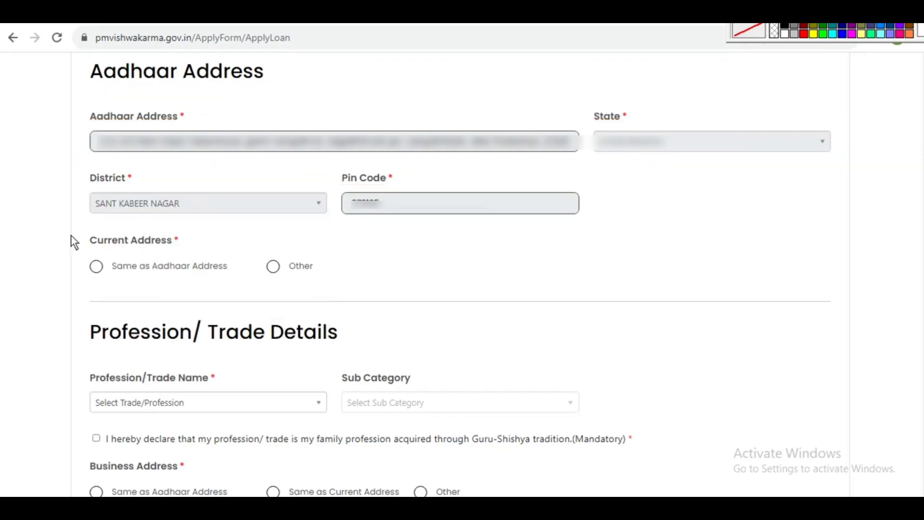
# Step: Set Current Address to Same as Aadhaar Address
pyautogui.moveTo(86, 232); pyautogui.dragTo(184, 248)
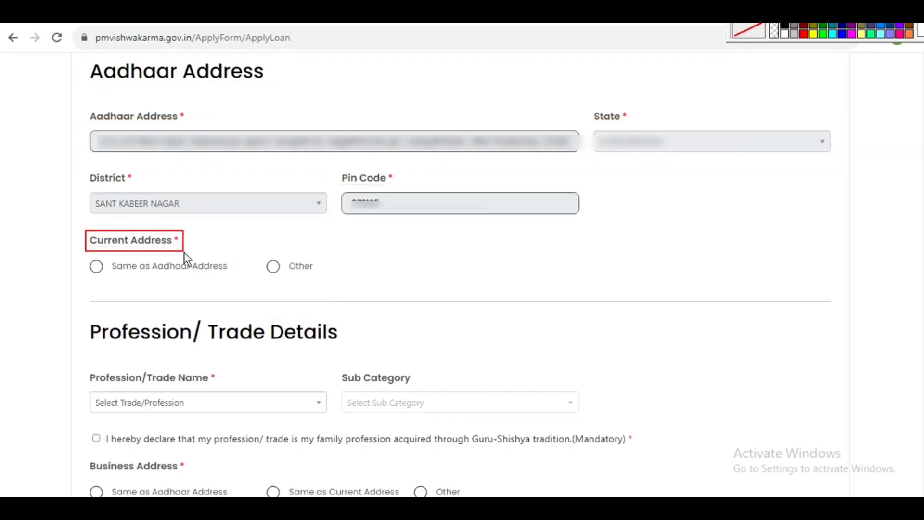
pyautogui.moveTo(106, 255); pyautogui.dragTo(241, 278)
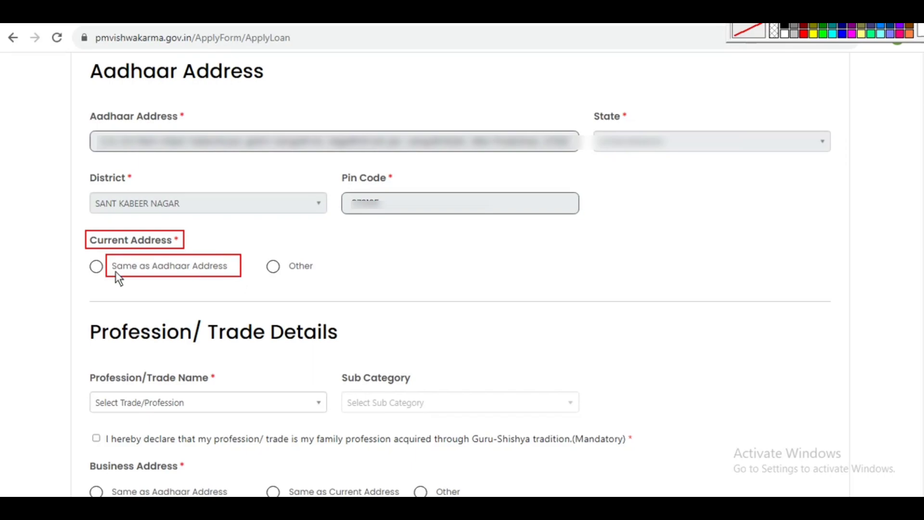
pyautogui.moveTo(255, 251); pyautogui.dragTo(328, 282)
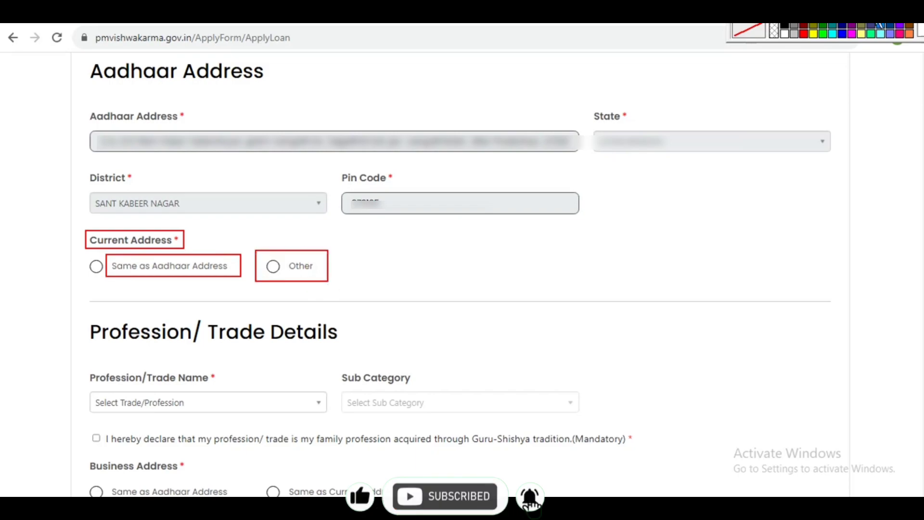
pyautogui.click(96, 266)
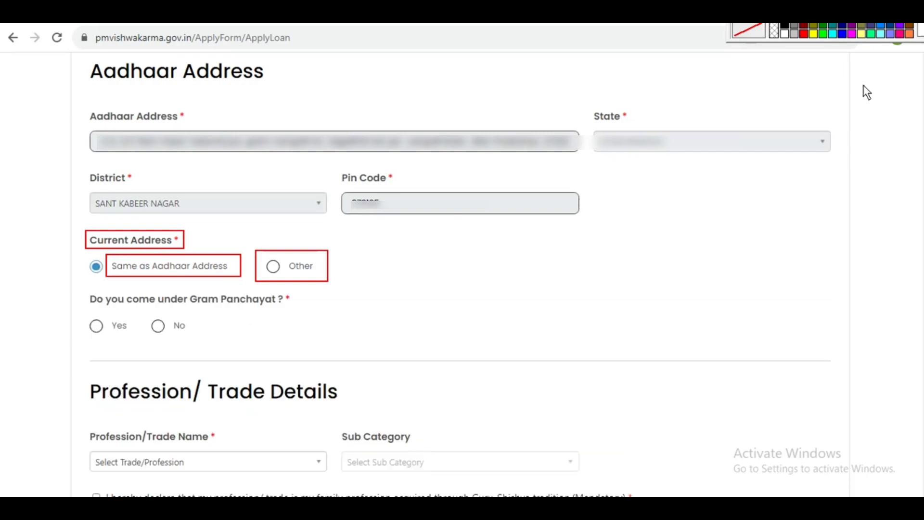
pyautogui.press('Escape')
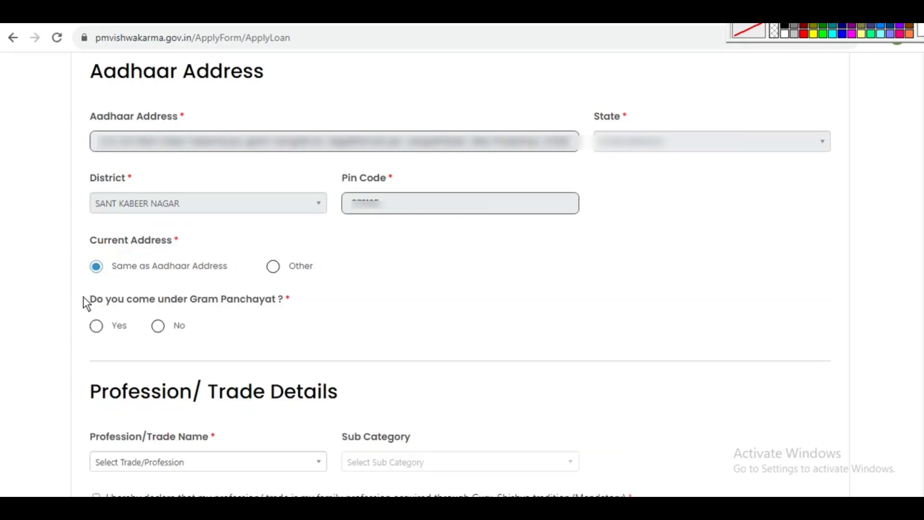
# Step: Answer Yes to coming under a Gram Panchayat and select the applicant's block
pyautogui.moveTo(83, 290)
pyautogui.mouseDown()
pyautogui.moveTo(143, 305)
pyautogui.moveTo(294, 308)
pyautogui.mouseUp()
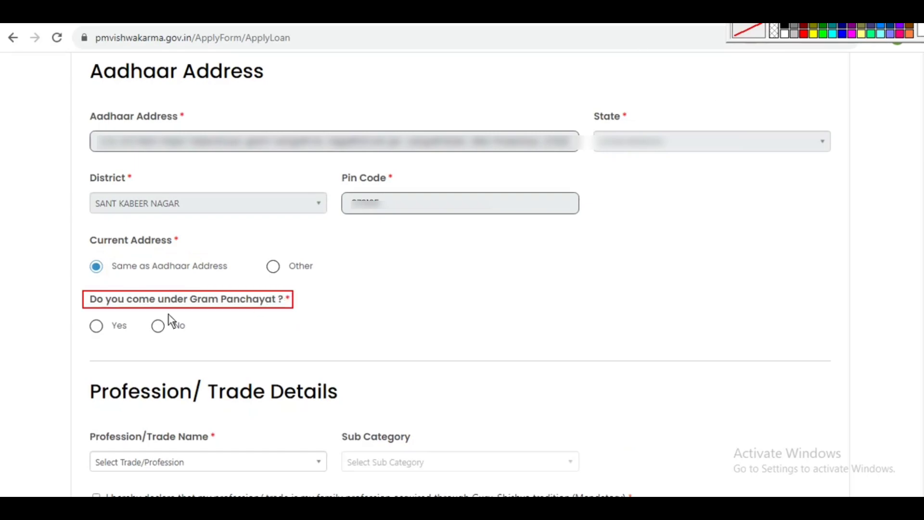
pyautogui.click(96, 326)
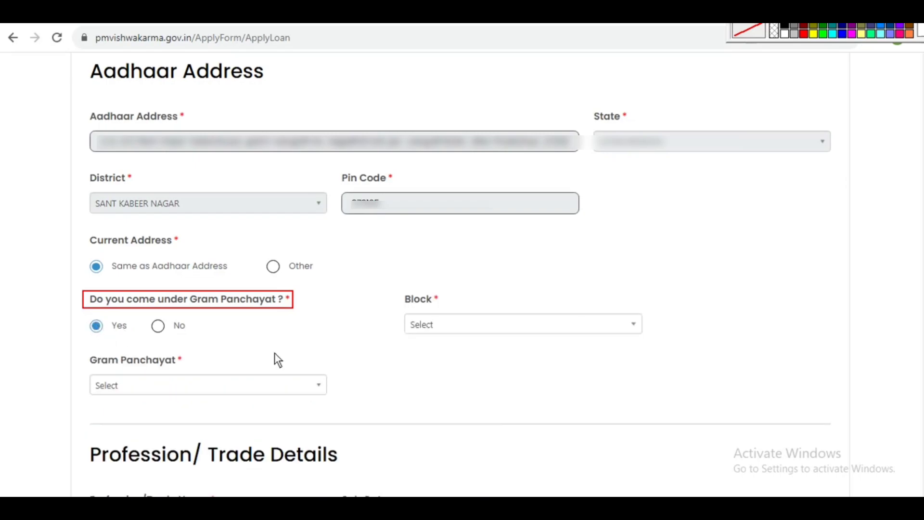
pyautogui.click(431, 328)
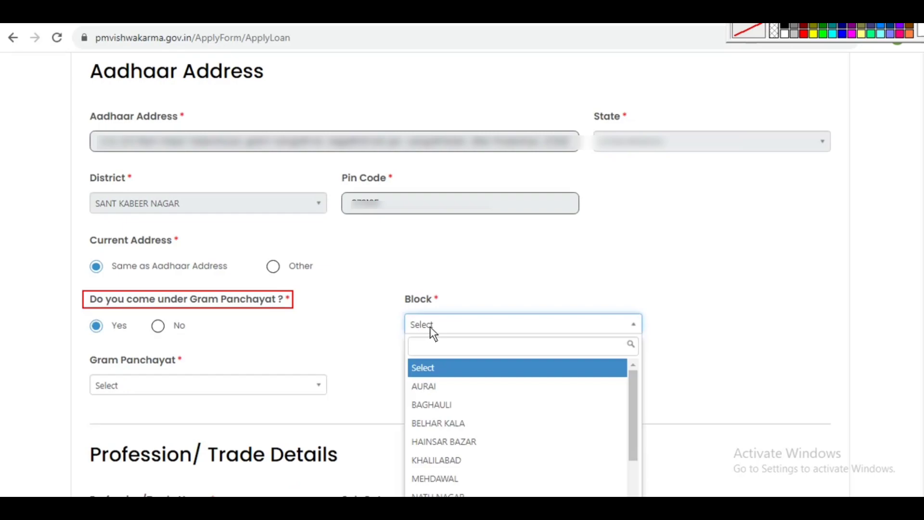
pyautogui.click(437, 404)
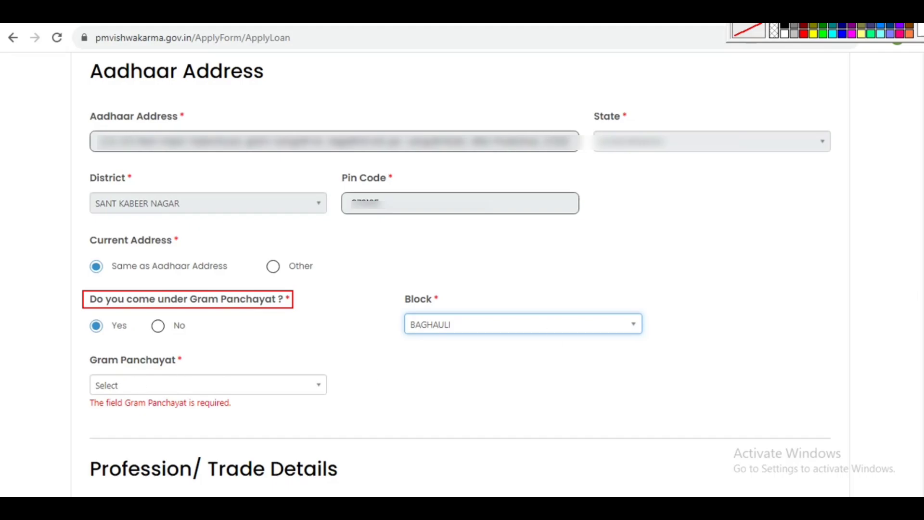
# Step: Find and select the applicant's Gram Panchayat in the address section
pyautogui.scroll(-5, 177, 372)
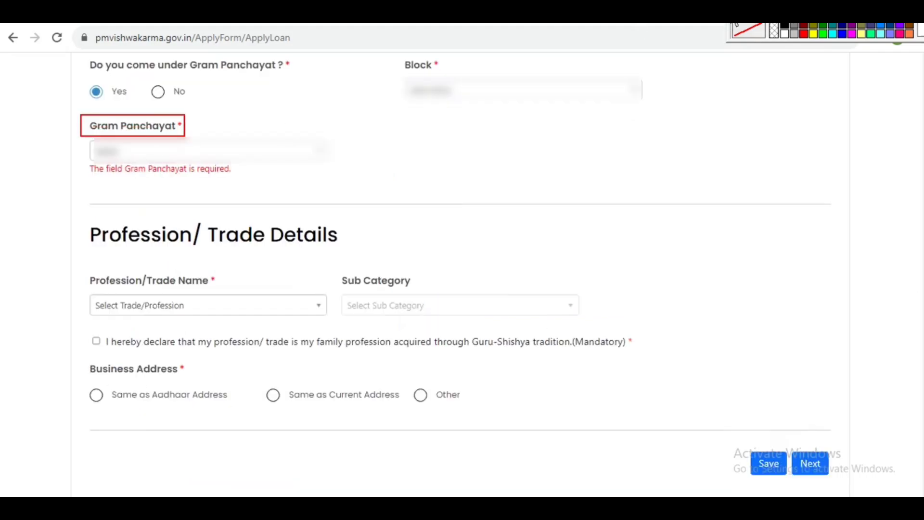
pyautogui.click(260, 153)
pyautogui.write('SAN')
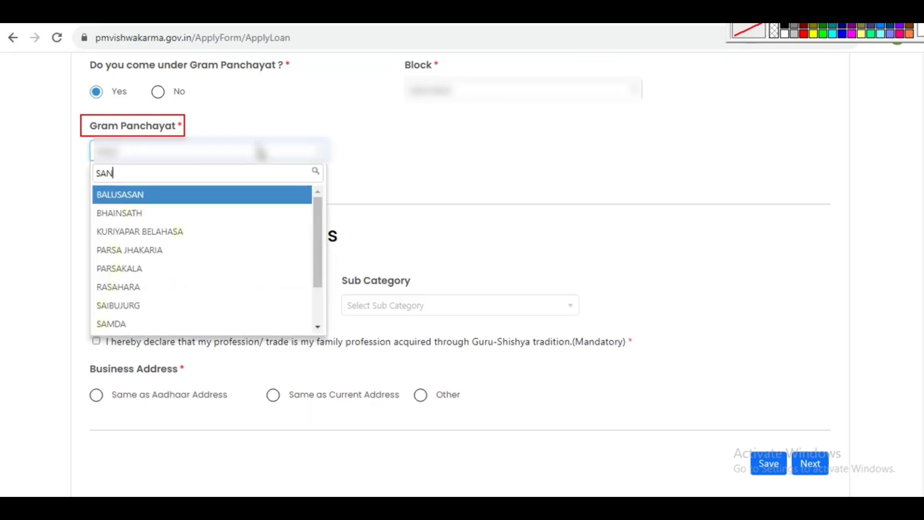
pyautogui.write('G')
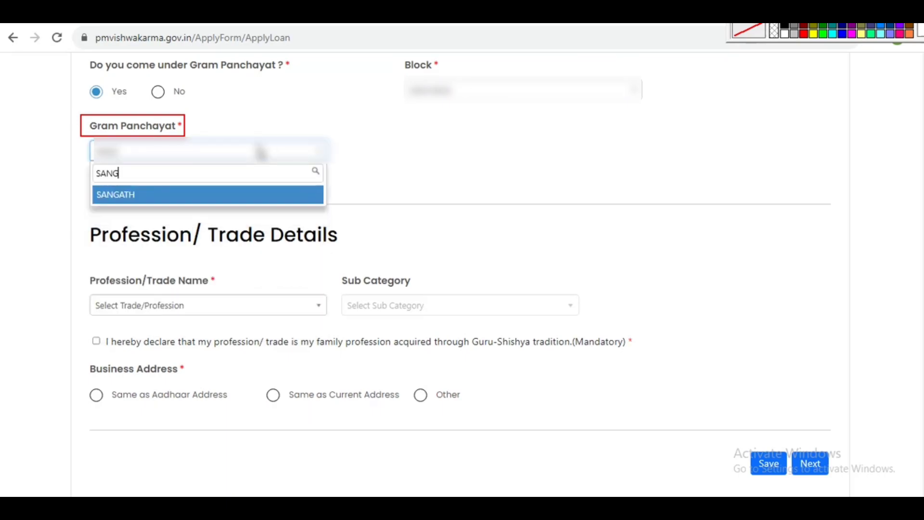
pyautogui.click(124, 194)
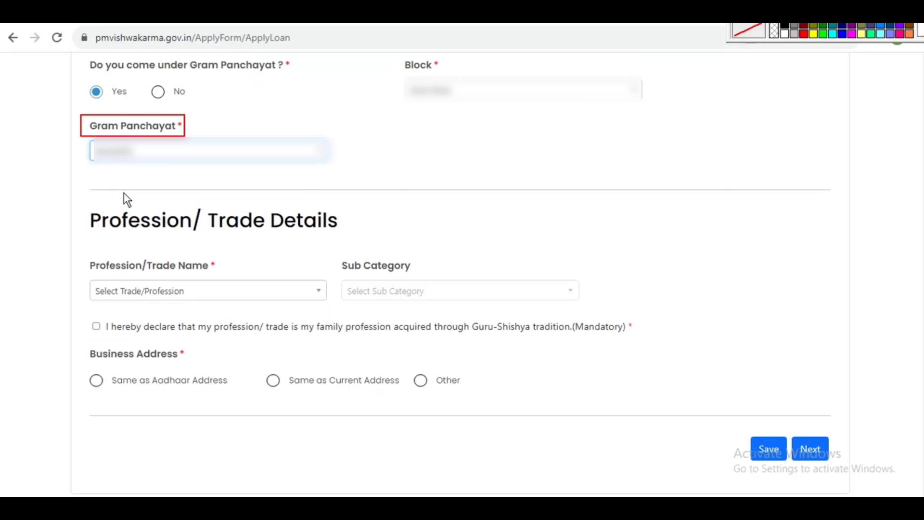
pyautogui.click(79, 198)
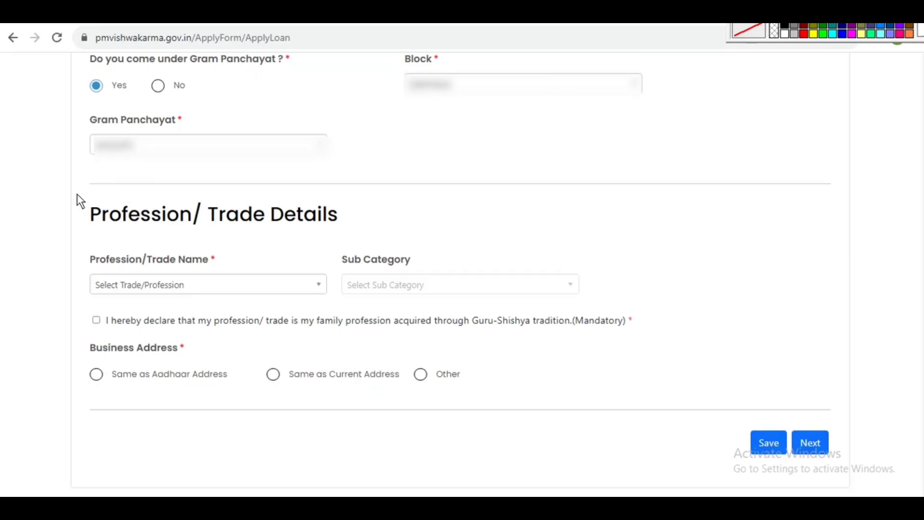
pyautogui.moveTo(76, 193); pyautogui.dragTo(183, 201)
pyautogui.moveTo(351, 235); pyautogui.dragTo(351, 235)
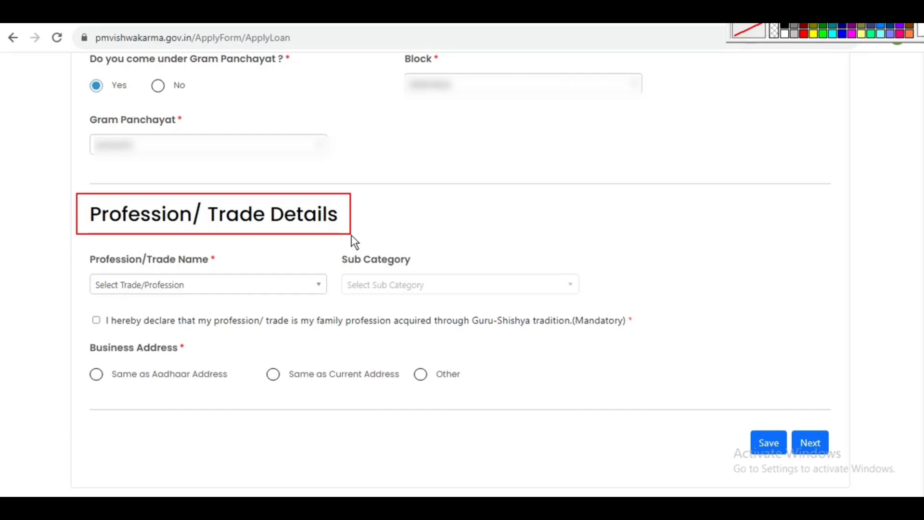
pyautogui.press('Escape')
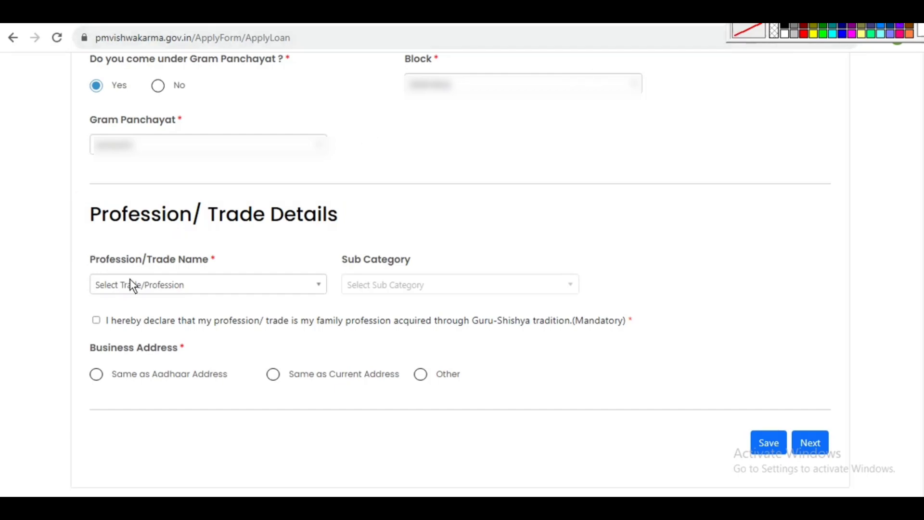
# Step: Look through the available trades and set Profession/Trade Name to Tailor (Darzi)
pyautogui.click(150, 284)
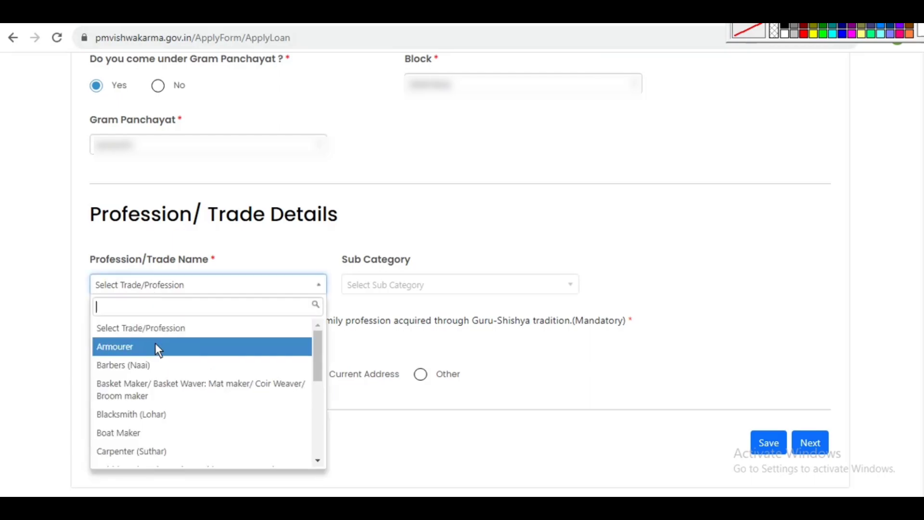
pyautogui.scroll(-4, 170, 375)
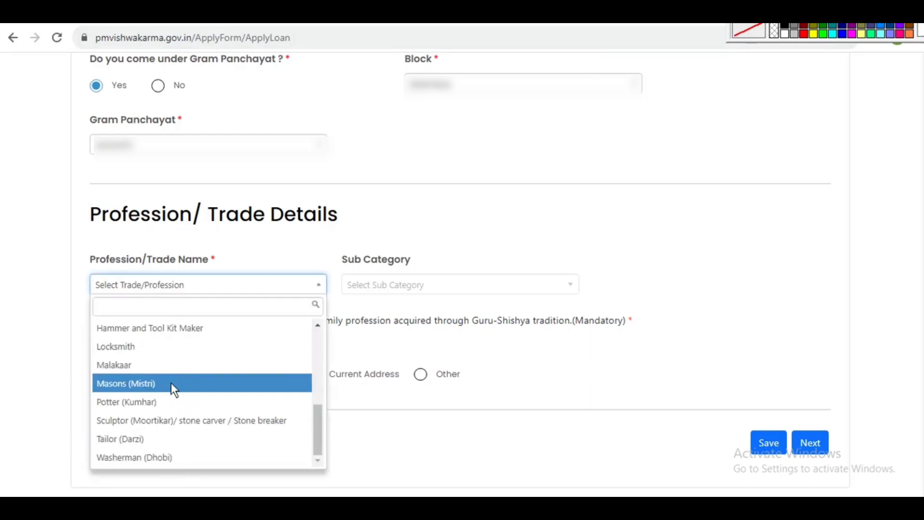
pyautogui.scroll(5, 171, 383)
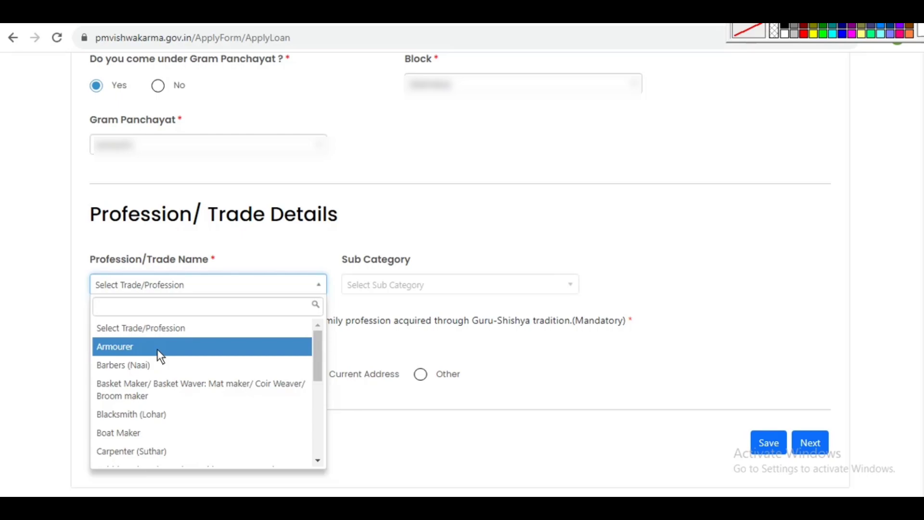
pyautogui.scroll(-1, 184, 394)
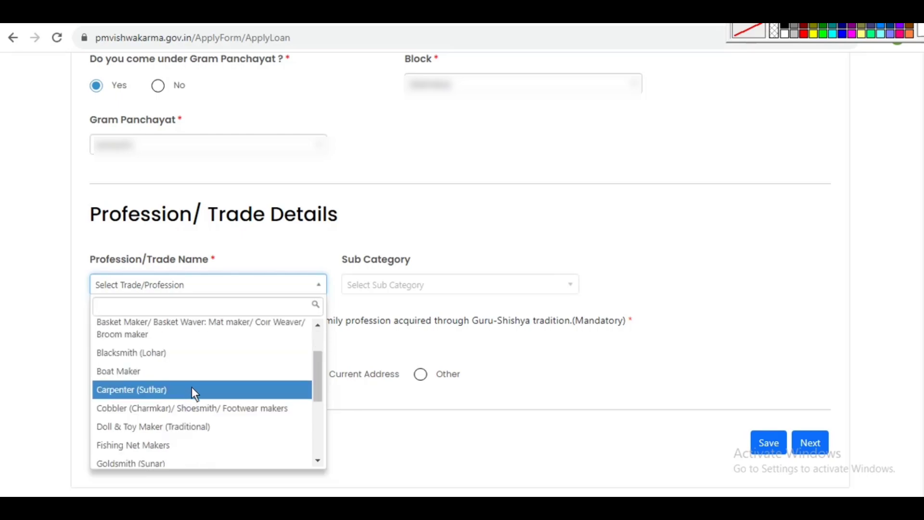
pyautogui.scroll(-1, 192, 387)
pyautogui.scroll(-2, 191, 388)
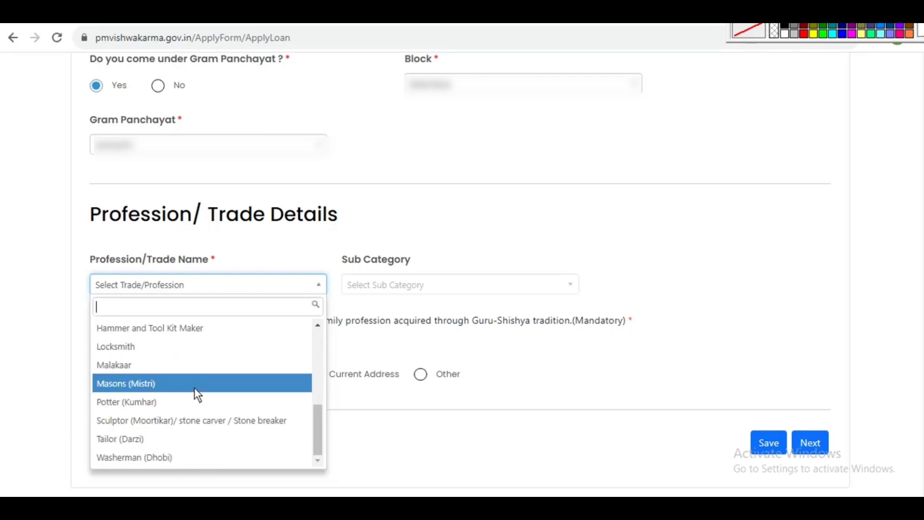
pyautogui.scroll(4, 157, 386)
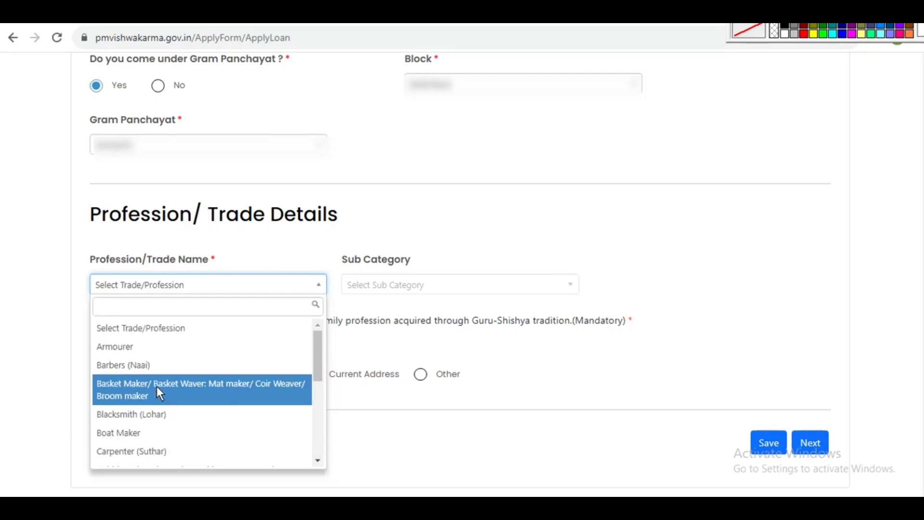
pyautogui.scroll(-5, 157, 387)
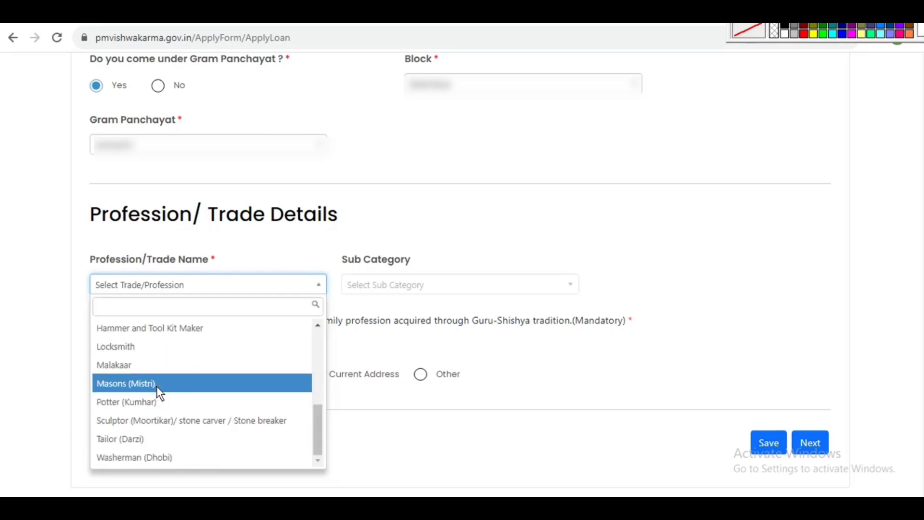
pyautogui.click(141, 439)
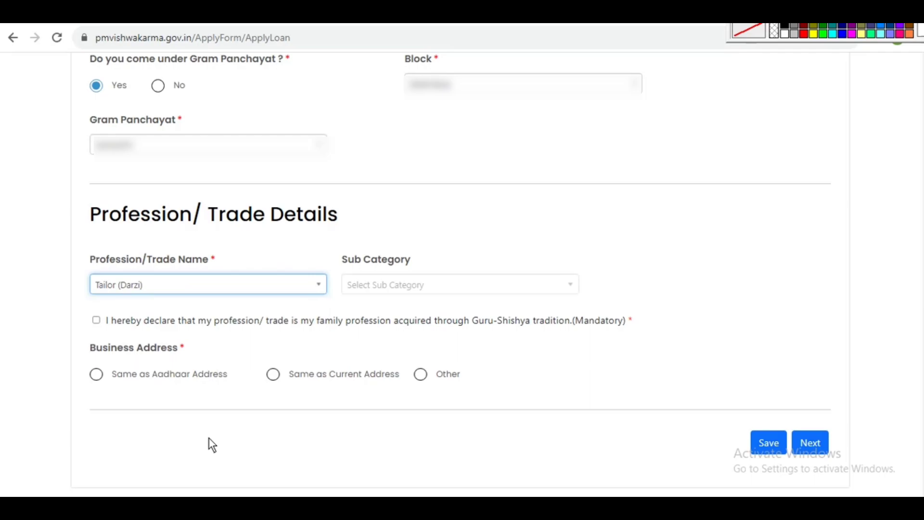
# Step: Review the whole list of trades under Profession/Trade Name once more and choose Tailor (Darzi) again
pyautogui.click(268, 284)
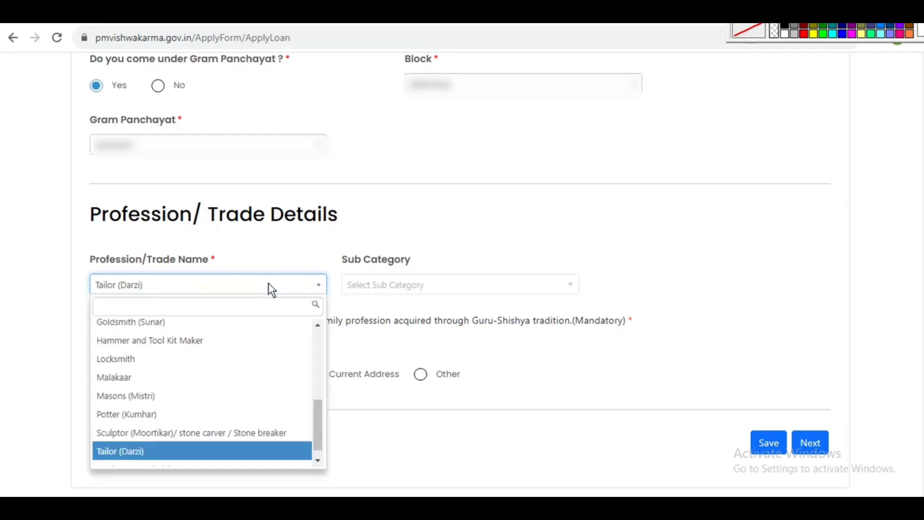
pyautogui.click(269, 288)
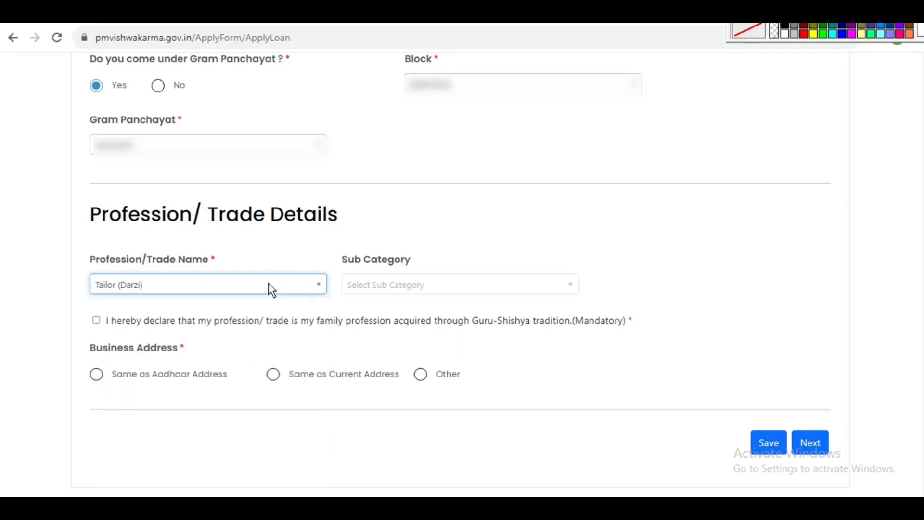
pyautogui.click(268, 284)
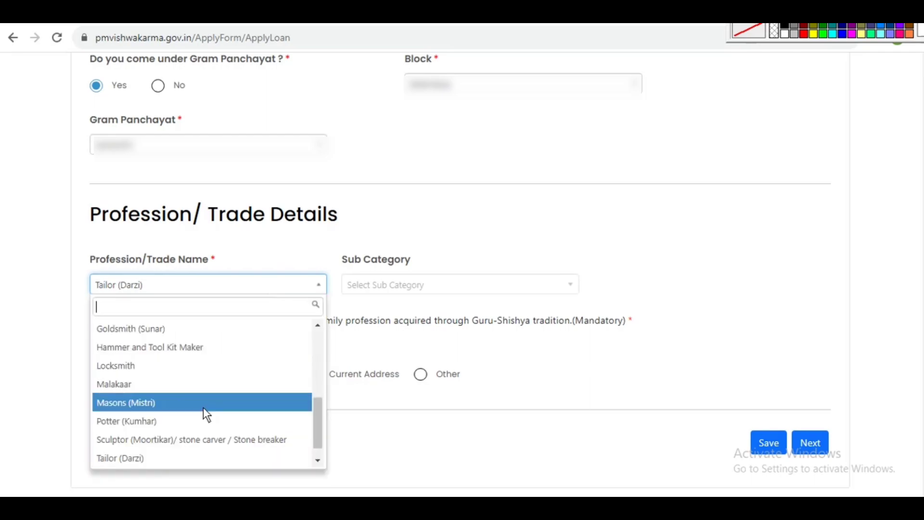
pyautogui.scroll(5, 203, 407)
pyautogui.scroll(-8, 203, 415)
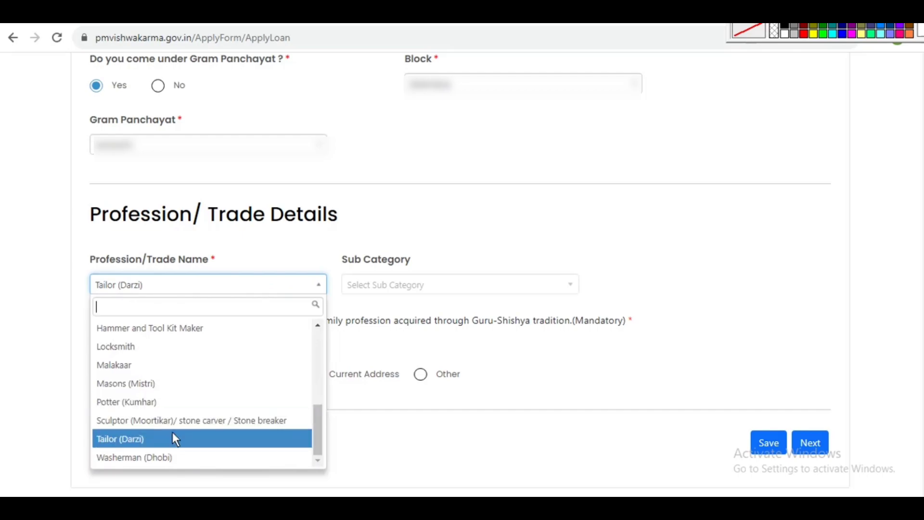
pyautogui.scroll(3, 159, 419)
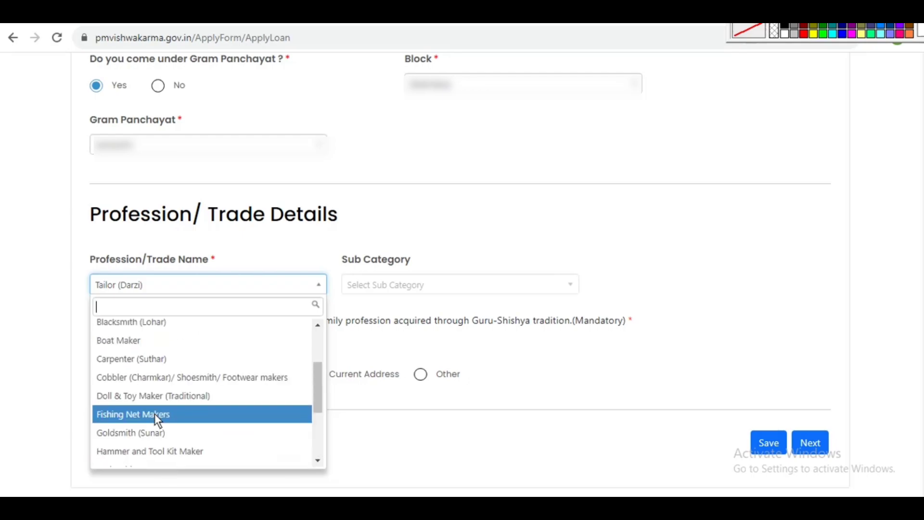
pyautogui.scroll(1, 154, 414)
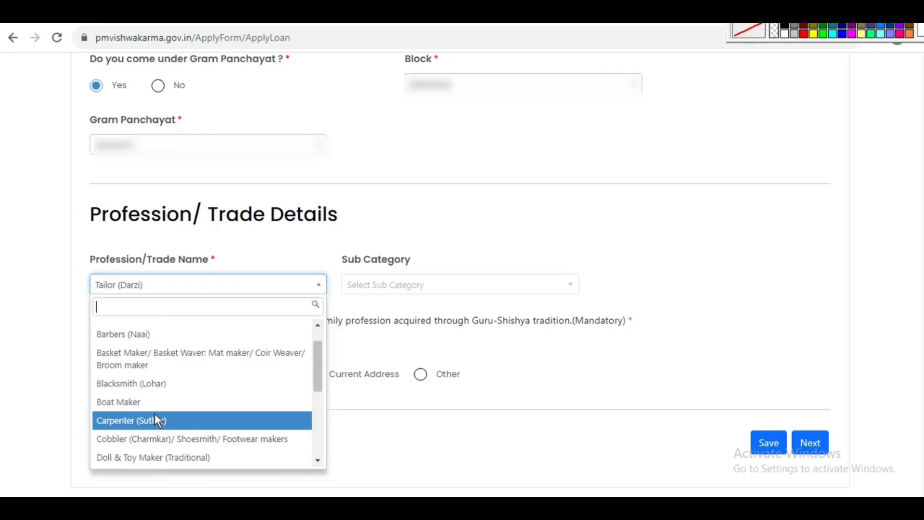
pyautogui.scroll(-4, 155, 414)
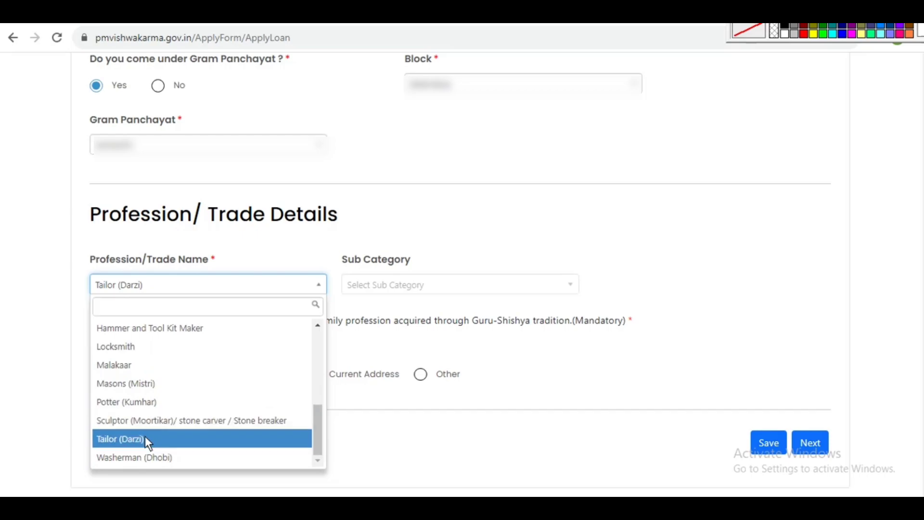
pyautogui.click(145, 440)
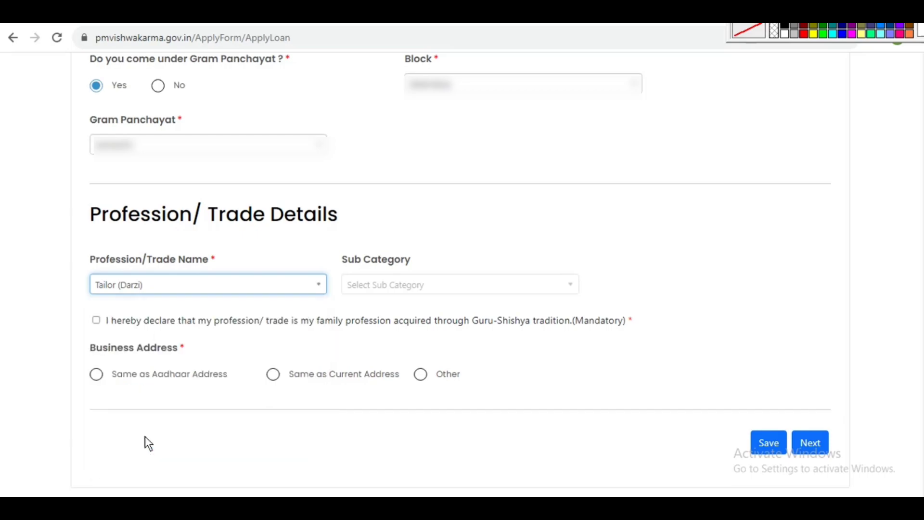
# Step: Accept the mandatory Guru-Shishya family profession declaration and set Business Address to Same as Aadhaar Address
pyautogui.click(366, 285)
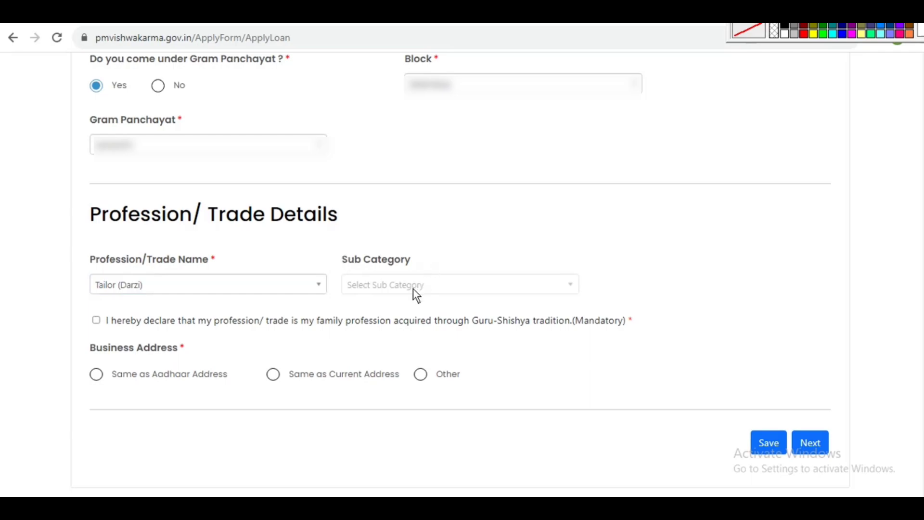
pyautogui.click(96, 320)
pyautogui.moveTo(84, 337); pyautogui.dragTo(191, 355)
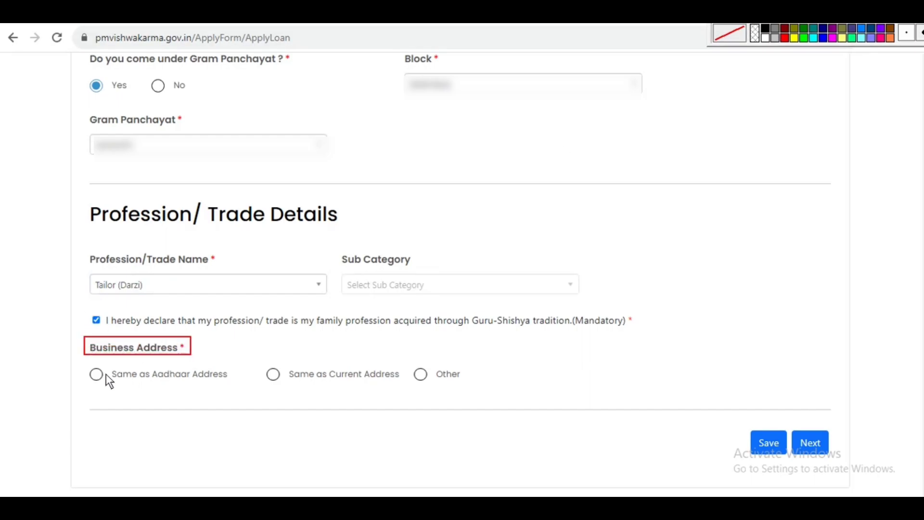
pyautogui.moveTo(108, 364)
pyautogui.mouseDown()
pyautogui.moveTo(157, 383)
pyautogui.moveTo(238, 387)
pyautogui.mouseUp()
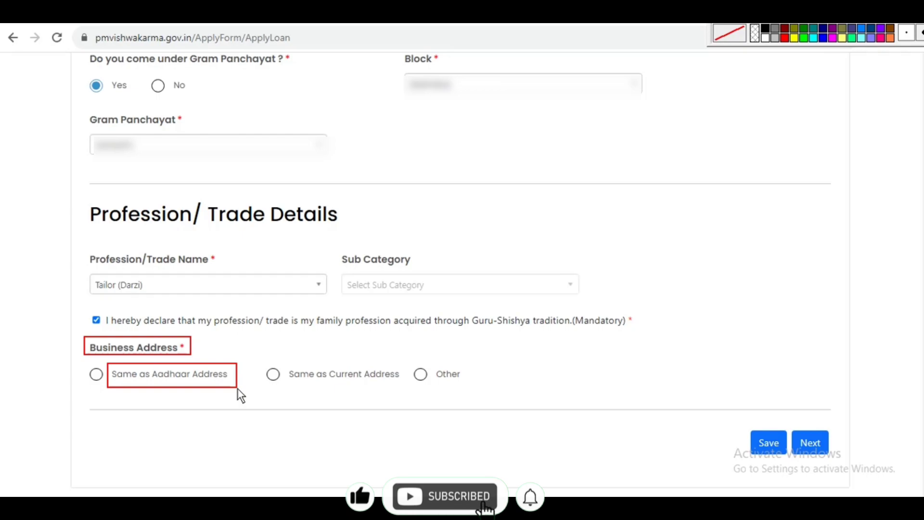
pyautogui.moveTo(86, 364); pyautogui.dragTo(98, 380)
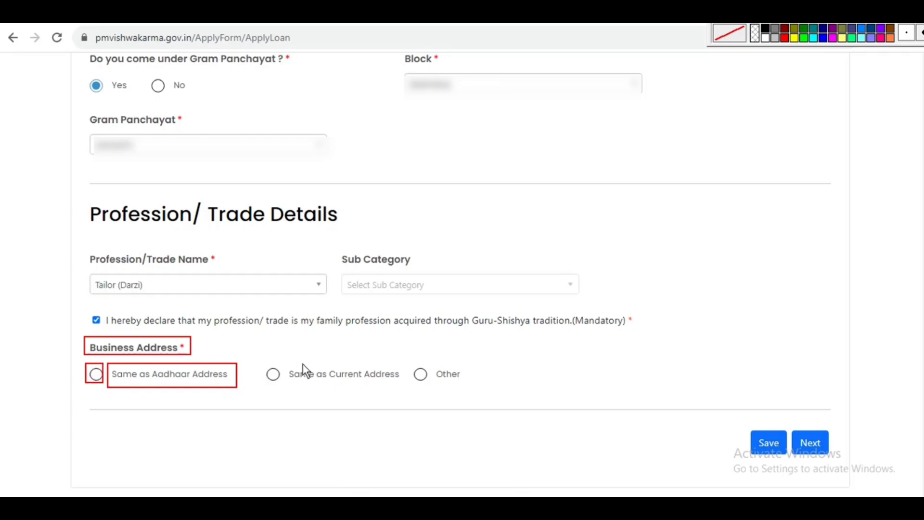
pyautogui.moveTo(281, 361); pyautogui.dragTo(399, 383)
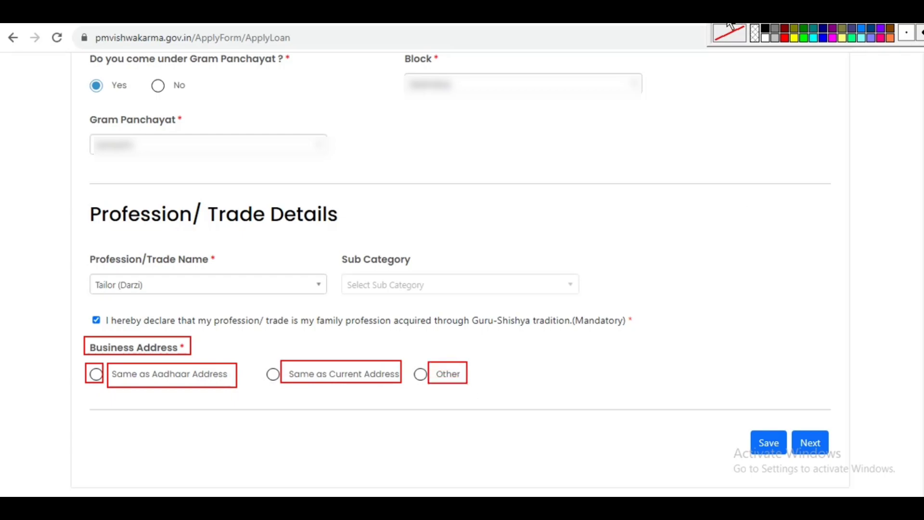
pyautogui.press('Escape')
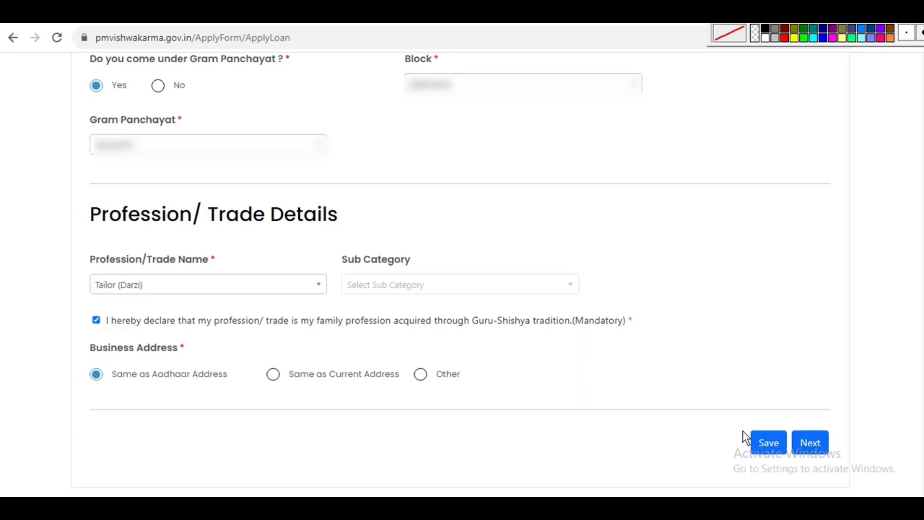
# Step: Save the completed personal, address and profession details of the application form
pyautogui.moveTo(783, 448)
pyautogui.mouseDown()
pyautogui.moveTo(789, 463)
pyautogui.moveTo(895, 484)
pyautogui.mouseUp()
pyautogui.click(772, 443)
pyautogui.click(845, 27)
# Step: Open the Enlist Gram Panchayat Pradhan page from the portal's login options
pyautogui.scroll(-1, 774, 398)
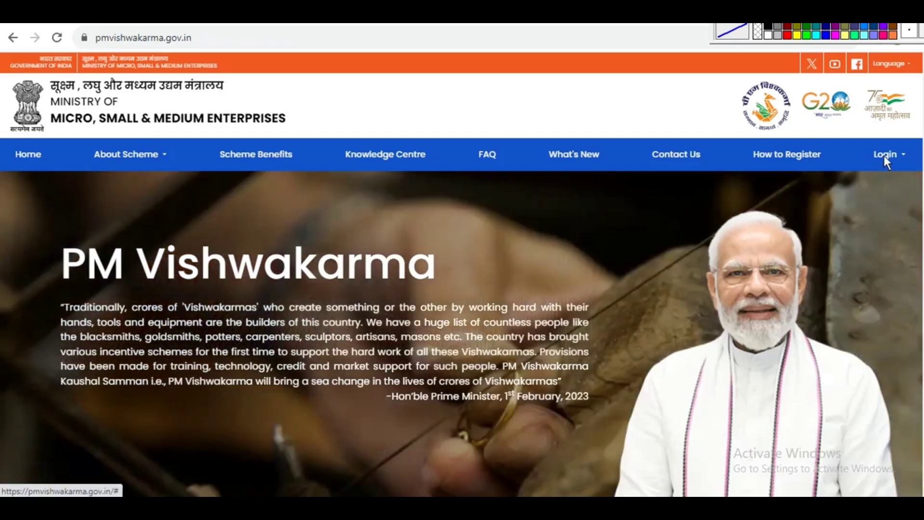
pyautogui.click(884, 156)
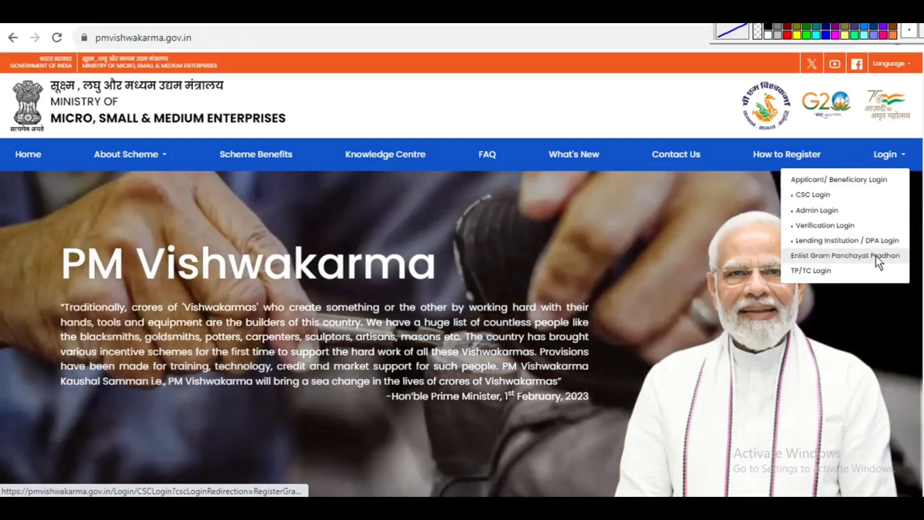
pyautogui.click(829, 256)
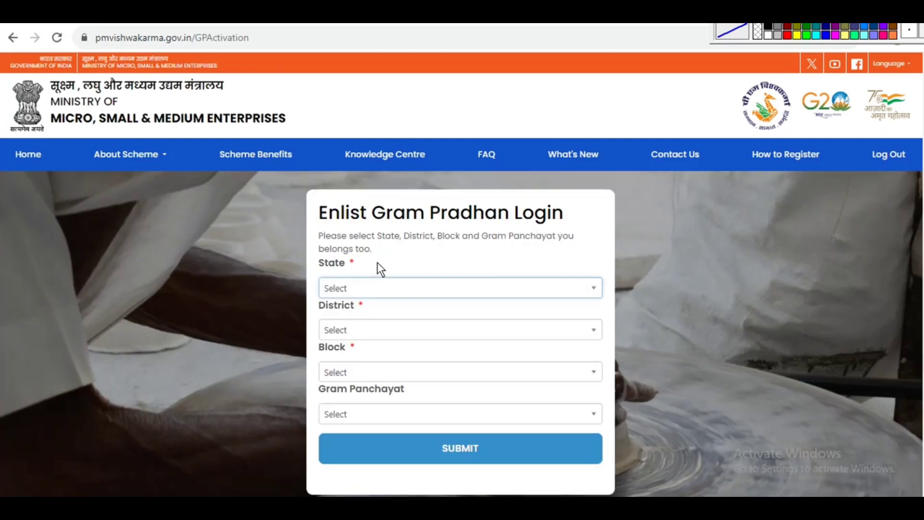
# Step: Set the State to UTTAR PRADESH in the Enlist Gram Pradhan Login form
pyautogui.click(373, 294)
pyautogui.write('utt')
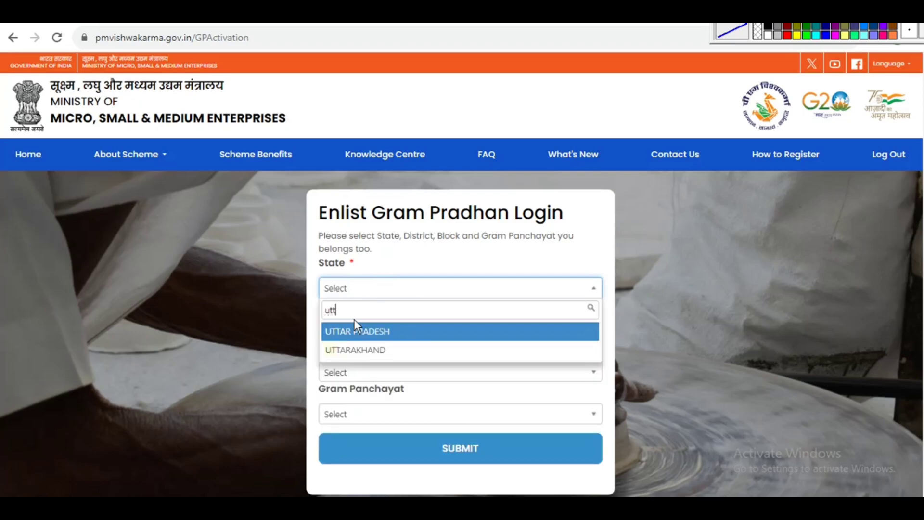
pyautogui.click(357, 331)
pyautogui.scroll(-2, 356, 316)
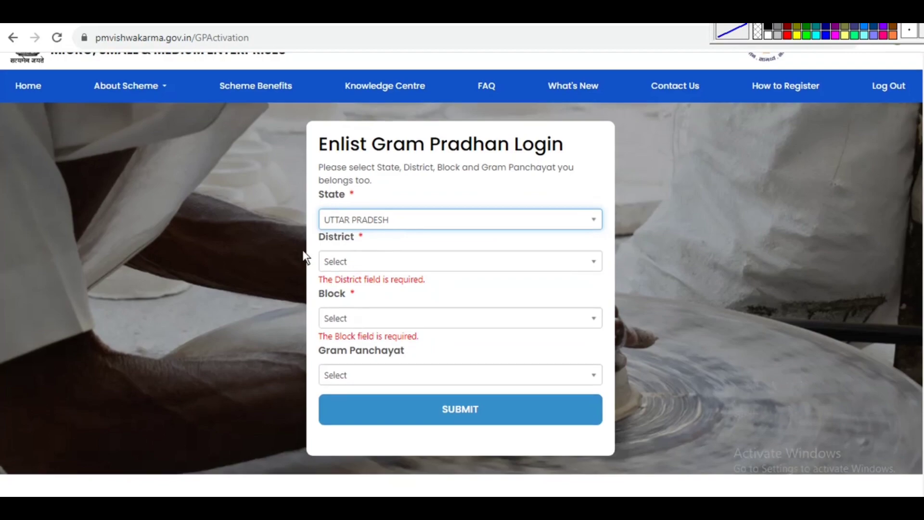
# Step: Examine which Uttar Pradesh districts are offered under District in the Gram Pradhan form, without choosing one
pyautogui.click(331, 261)
pyautogui.scroll(-1, 452, 366)
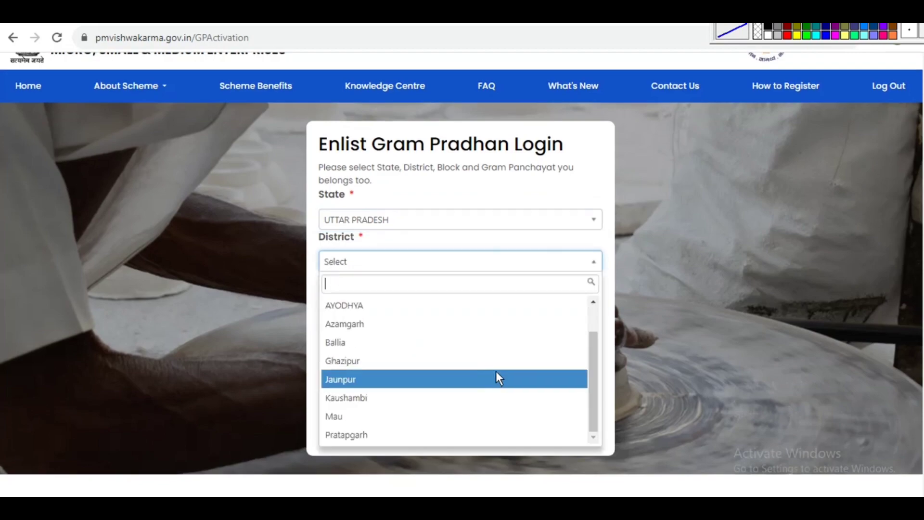
pyautogui.scroll(1, 499, 364)
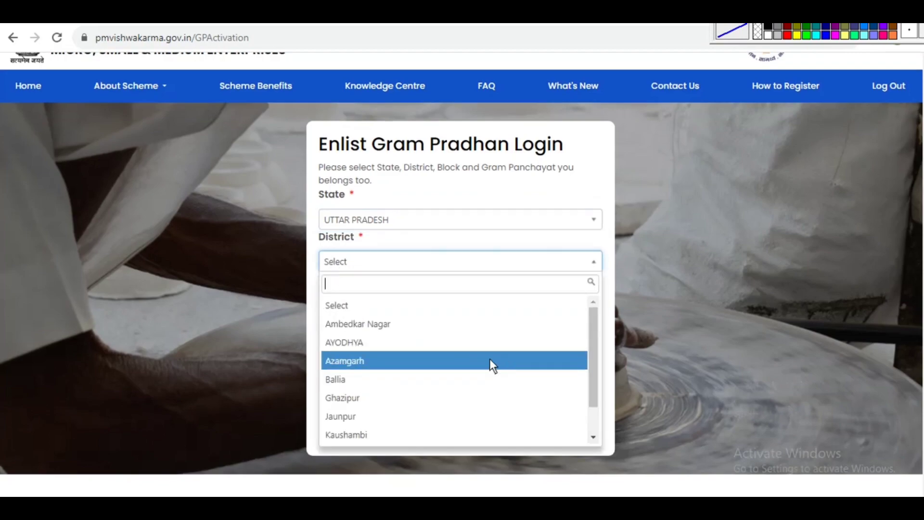
pyautogui.scroll(-1, 391, 323)
pyautogui.scroll(1, 391, 323)
pyautogui.scroll(-1, 391, 323)
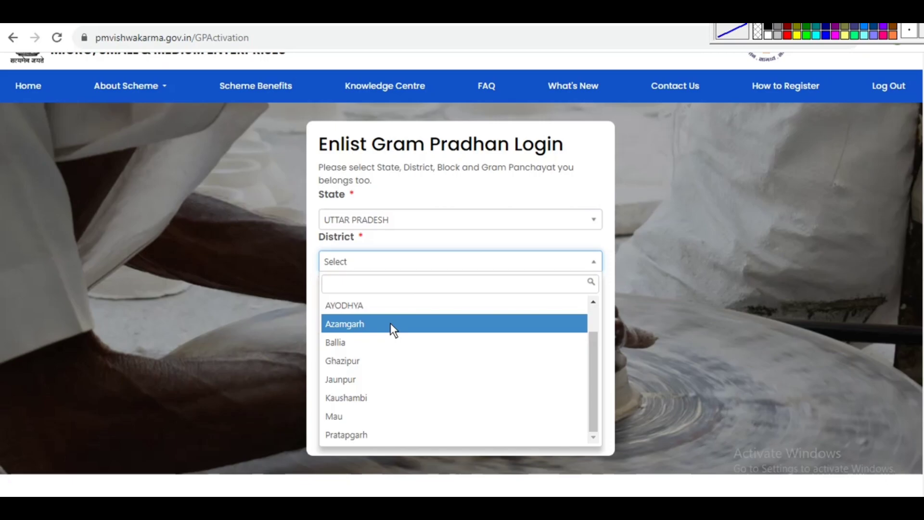
pyautogui.click(400, 192)
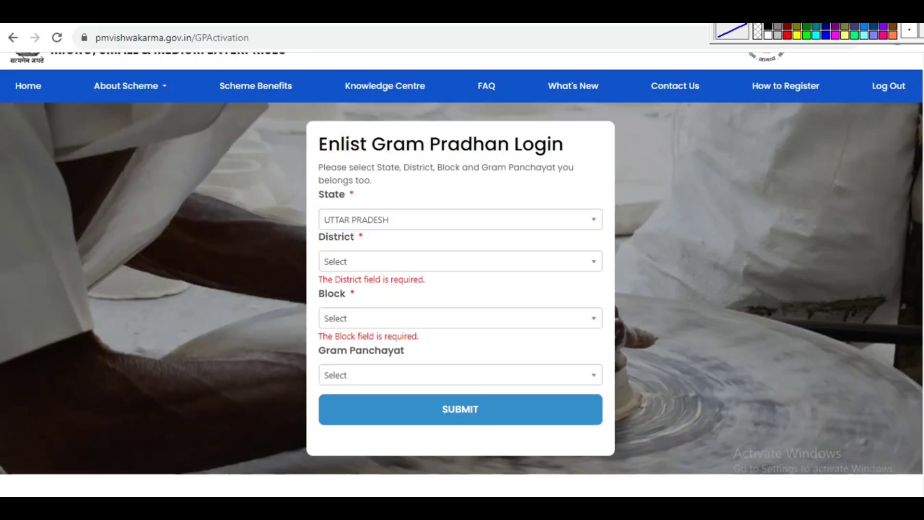
pyautogui.click(376, 270)
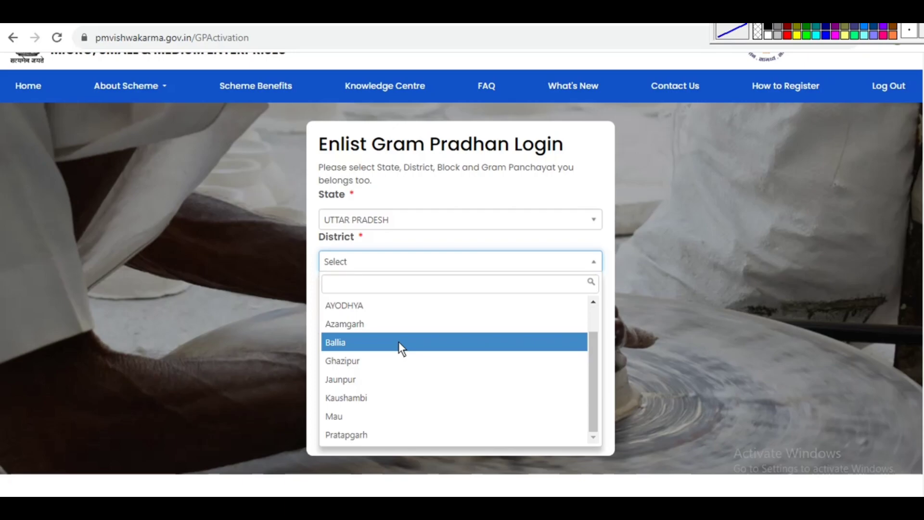
pyautogui.click(233, 235)
pyautogui.scroll(2, 233, 236)
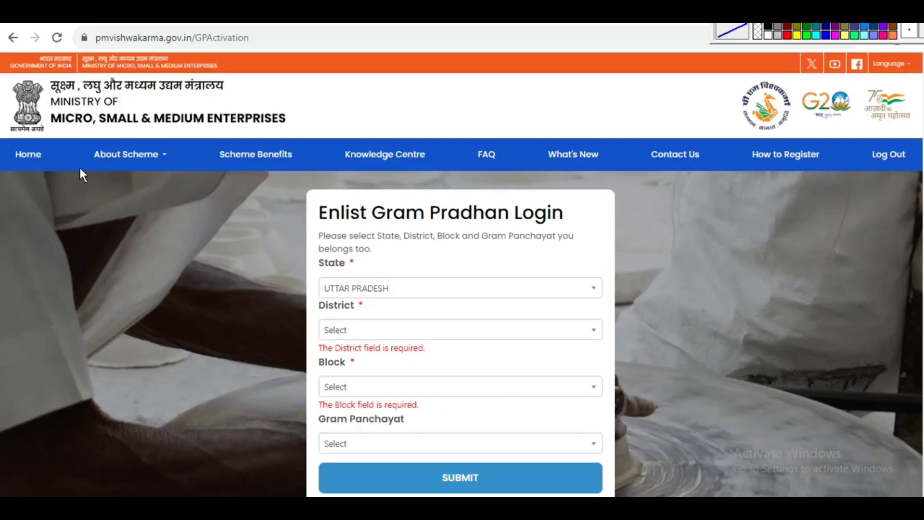